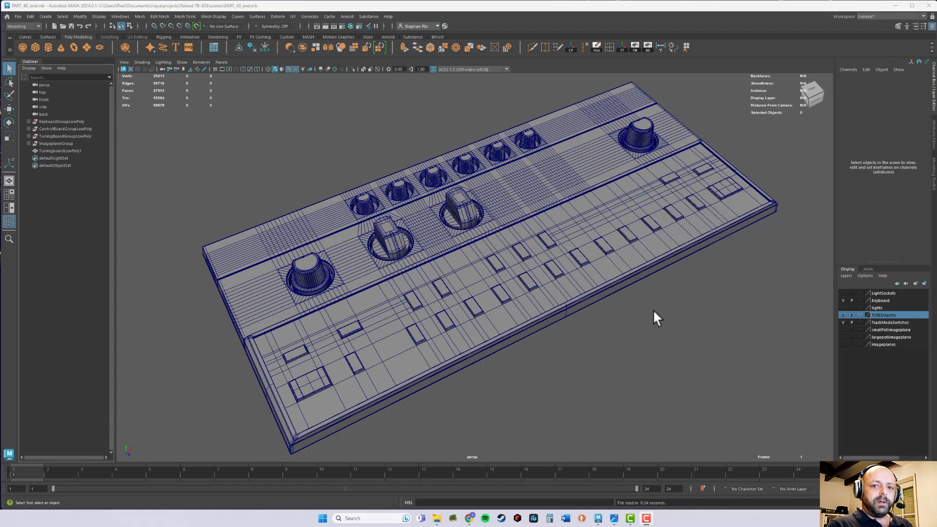
# Rename the outer case mesh surrounding the keyboard panel and knobs to TopCaseLowPoly.
pyautogui.click(564, 320)
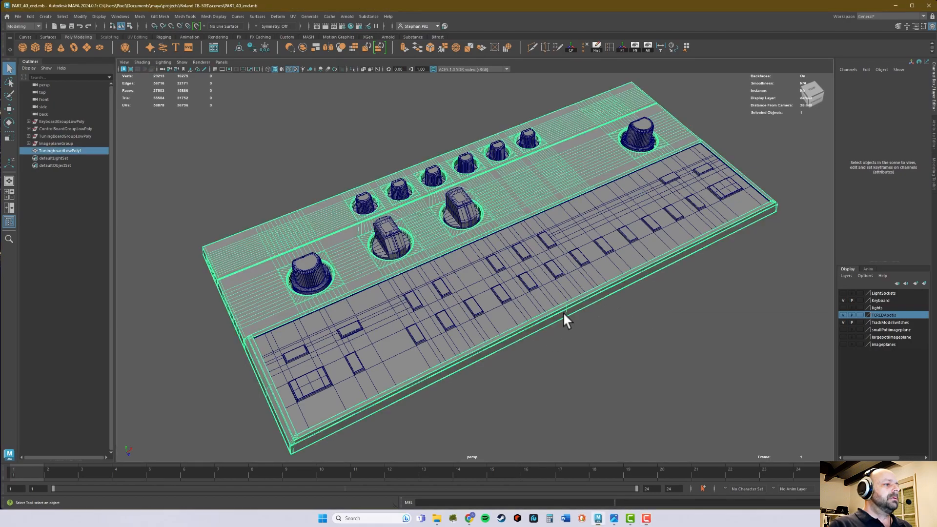
pyautogui.keyDown('alt'); pyautogui.moveTo(542, 342); pyautogui.dragTo(535, 298, button='middle'); pyautogui.keyUp('alt')
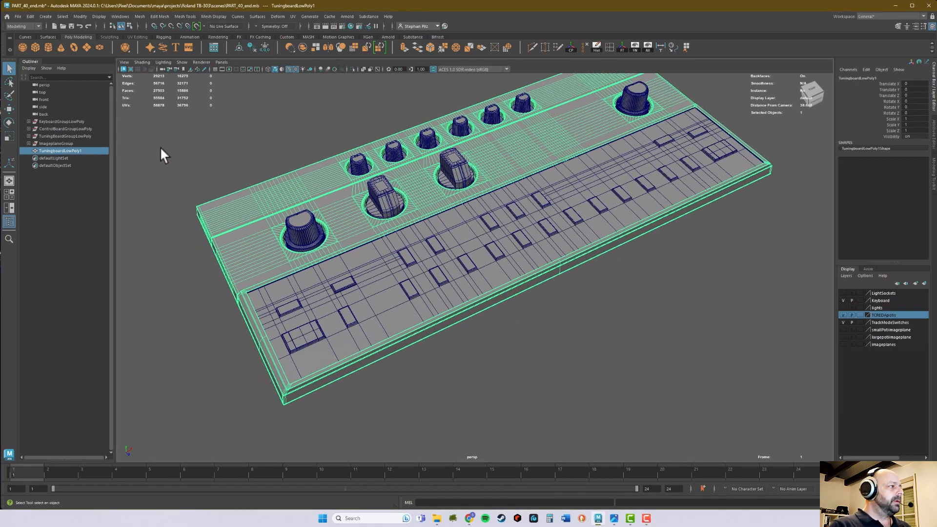
pyautogui.doubleClick(59, 149)
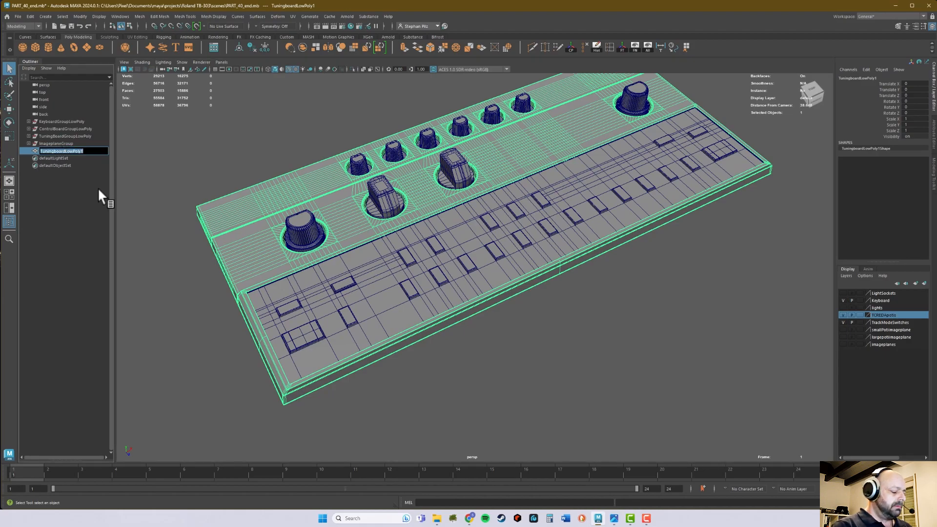
pyautogui.write('TopCase')
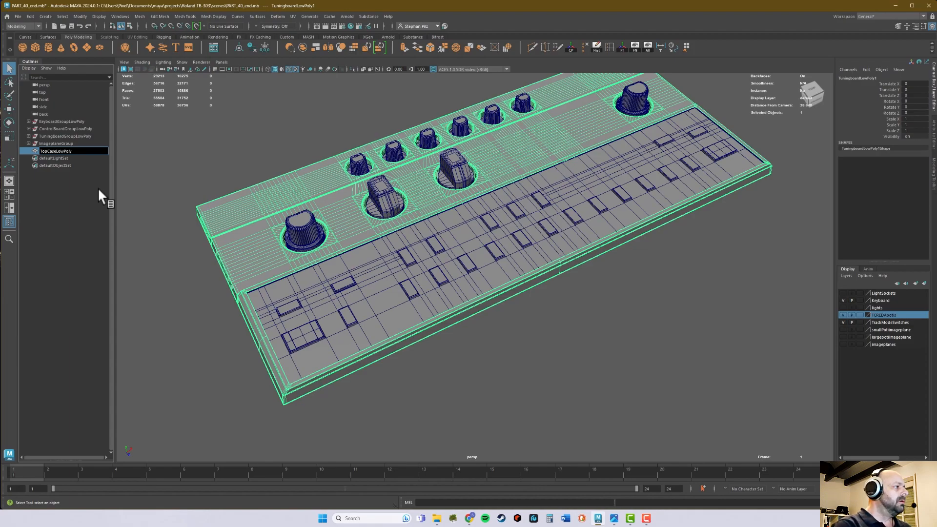
pyautogui.press('Return')
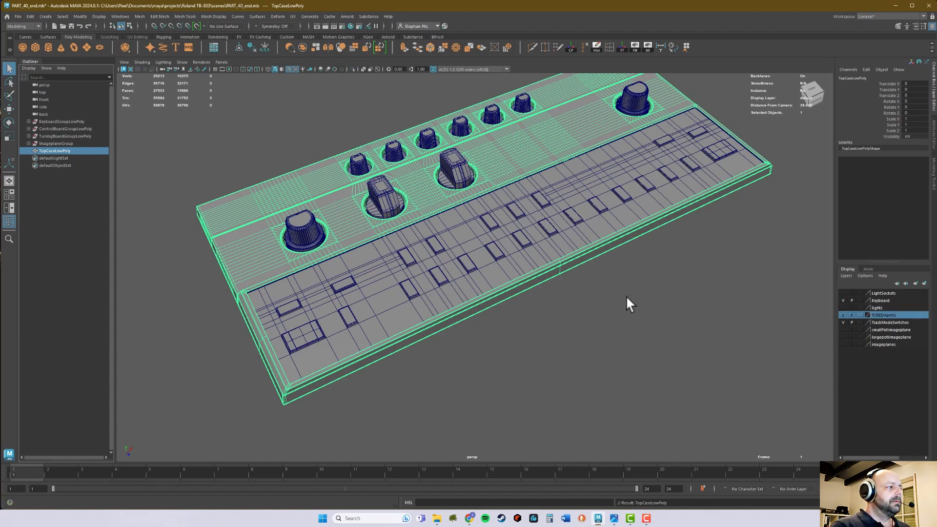
# Create a display layer containing the selected case mesh and name it TopCase.
pyautogui.click(924, 283)
pyautogui.doubleClick(879, 292)
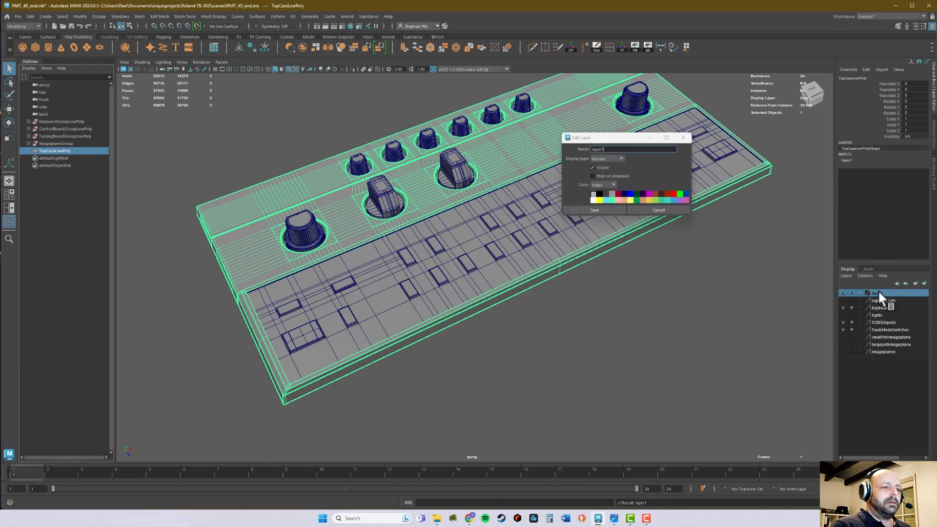
pyautogui.write('TopCase')
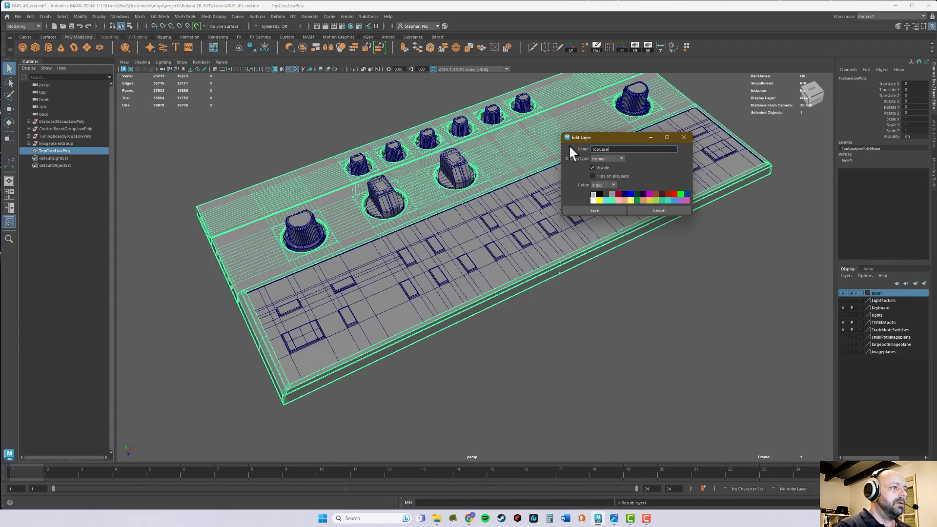
pyautogui.press('Return')
# Hide the TopCase, TCREDApotis and TrackModeSwitches layers, and show the LightSockets layer alongside Keyboard.
pyautogui.click(843, 293)
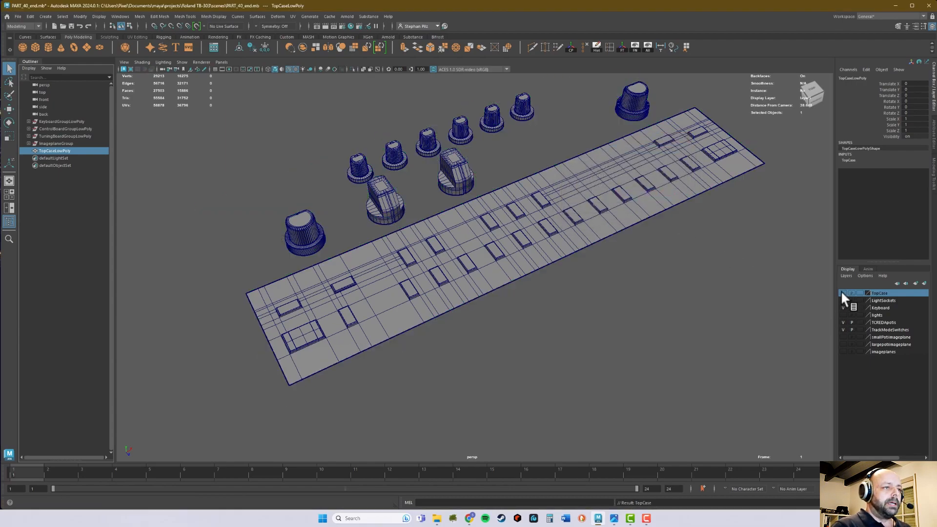
pyautogui.click(842, 323)
pyautogui.click(843, 330)
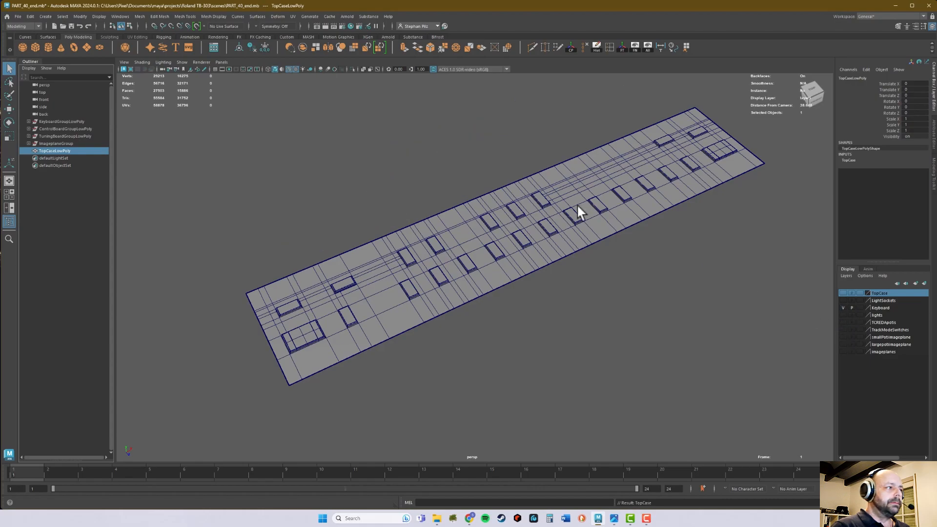
pyautogui.click(622, 298)
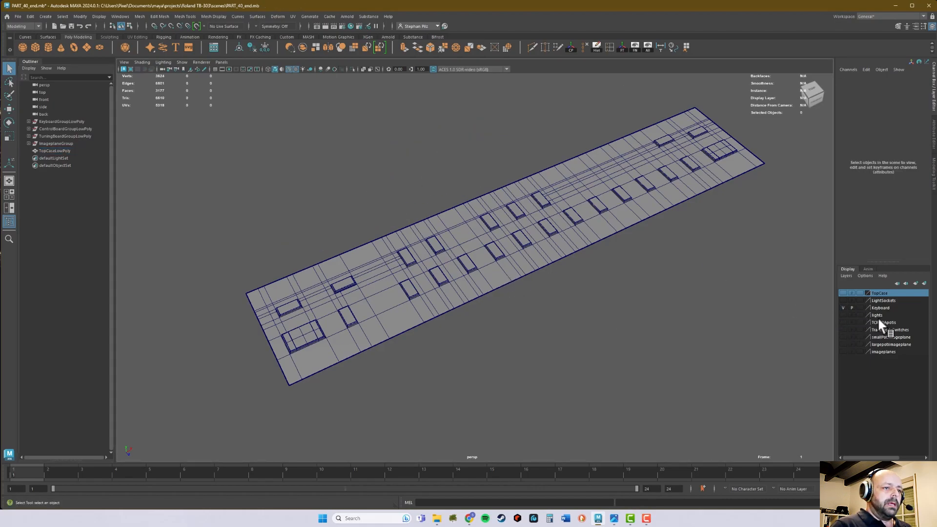
pyautogui.click(843, 300)
pyautogui.click(842, 307)
# Examine the light sockets and their placement around the keys on the keyboard panel.
pyautogui.keyDown('alt'); pyautogui.moveTo(627, 273); pyautogui.dragTo(568, 280); pyautogui.keyUp('alt')
pyautogui.keyDown('alt'); pyautogui.moveTo(568, 281); pyautogui.dragTo(594, 313, button='right'); pyautogui.keyUp('alt')
pyautogui.keyDown('alt'); pyautogui.moveTo(468, 311); pyautogui.dragTo(616, 247, button='middle'); pyautogui.keyUp('alt')
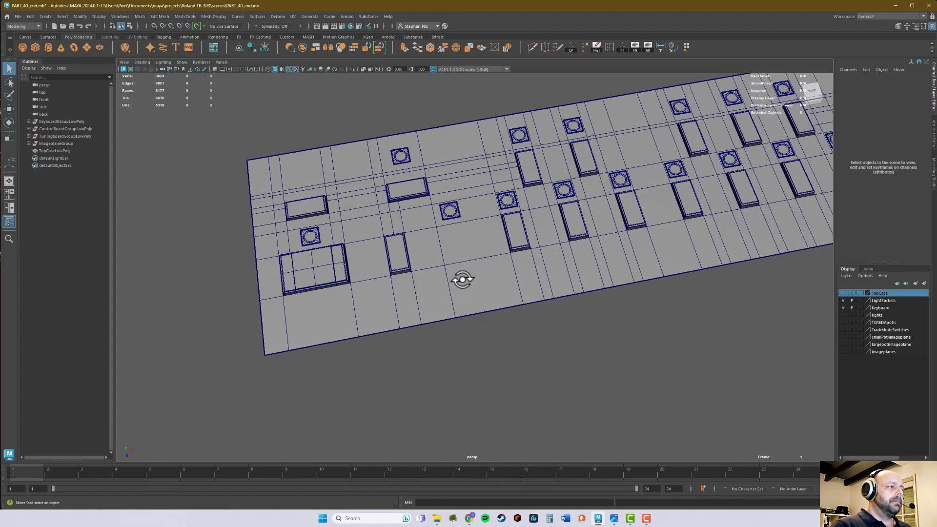
pyautogui.keyDown('alt'); pyautogui.moveTo(463, 279); pyautogui.dragTo(456, 282); pyautogui.keyUp('alt')
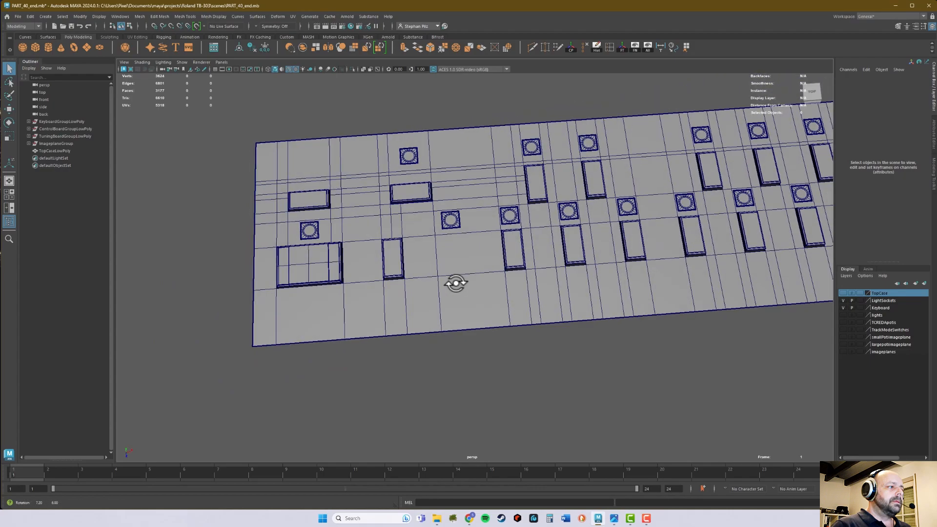
pyautogui.click(457, 225)
pyautogui.keyDown('alt'); pyautogui.moveTo(446, 233); pyautogui.dragTo(509, 221, button='right'); pyautogui.keyUp('alt')
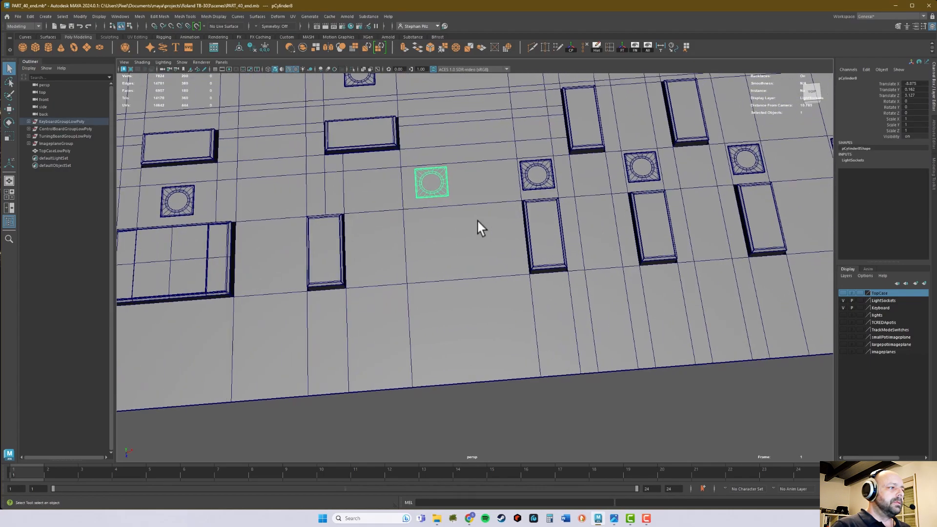
pyautogui.keyDown('alt'); pyautogui.moveTo(421, 213); pyautogui.dragTo(447, 227); pyautogui.keyUp('alt')
# Select the keyboard base panel and hide all unselected objects so only the panel is displayed.
pyautogui.click(472, 249)
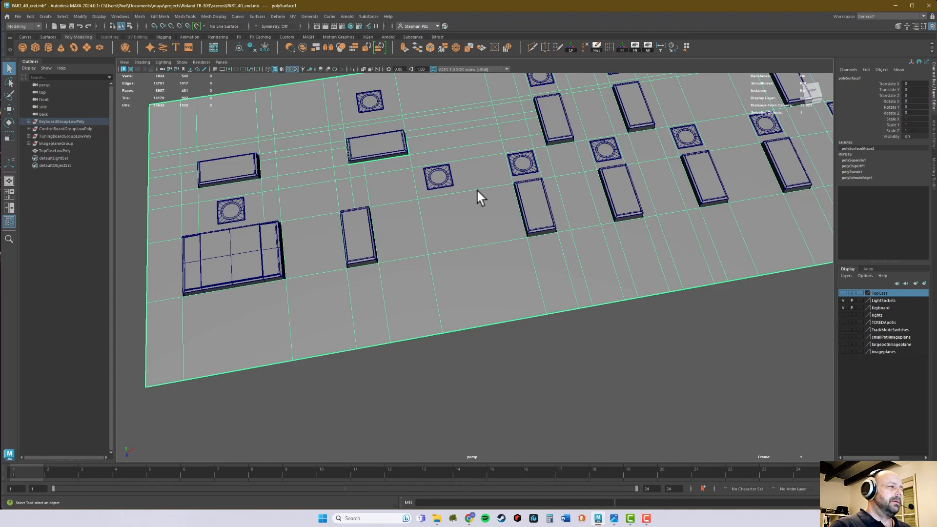
pyautogui.click(590, 332)
pyautogui.click(673, 289)
pyautogui.keyDown('alt'); pyautogui.moveTo(684, 300); pyautogui.dragTo(546, 343, button='middle'); pyautogui.keyUp('alt')
pyautogui.keyDown('alt'); pyautogui.moveTo(546, 343); pyautogui.dragTo(653, 285, button='right'); pyautogui.keyUp('alt')
pyautogui.keyDown('alt'); pyautogui.moveTo(654, 285); pyautogui.dragTo(479, 286); pyautogui.keyUp('alt')
pyautogui.keyDown('alt'); pyautogui.moveTo(478, 286); pyautogui.dragTo(505, 285, button='middle'); pyautogui.keyUp('alt')
pyautogui.keyDown('alt'); pyautogui.moveTo(505, 285); pyautogui.dragTo(508, 283); pyautogui.keyUp('alt')
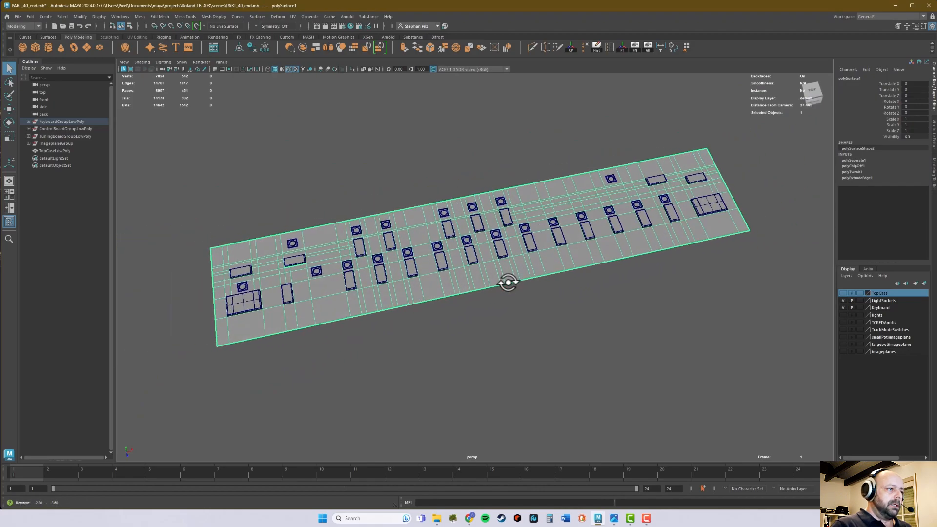
pyautogui.keyDown('alt'); pyautogui.moveTo(437, 292); pyautogui.dragTo(472, 299, button='right'); pyautogui.keyUp('alt')
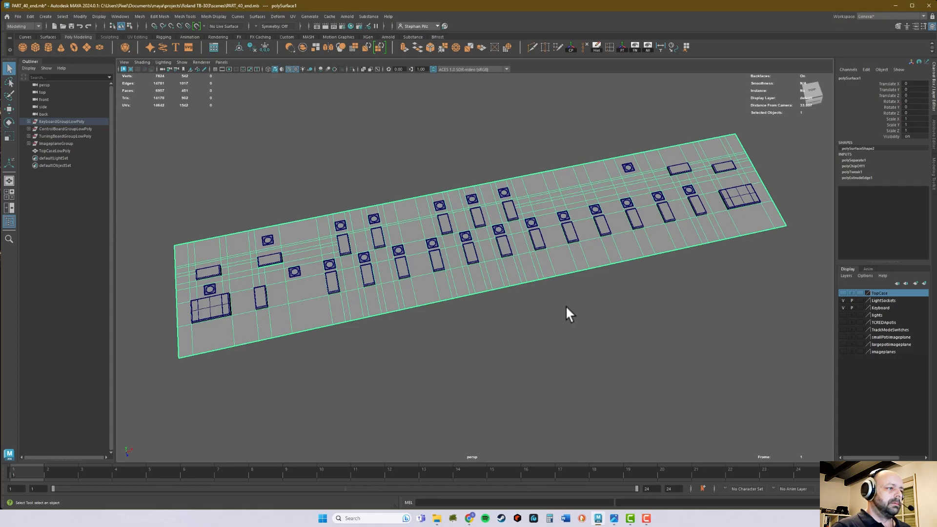
pyautogui.hotkey('alt', 'h')
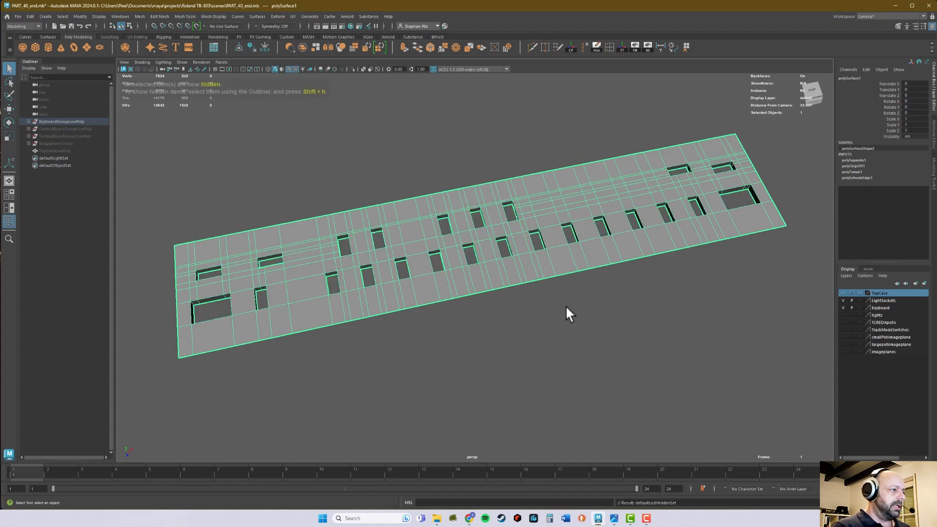
# Preview the keyboard panel with mesh smoothing, then restore its unsmoothed display.
pyautogui.keyDown('alt'); pyautogui.moveTo(501, 267); pyautogui.dragTo(590, 215); pyautogui.keyUp('alt')
pyautogui.press('3')
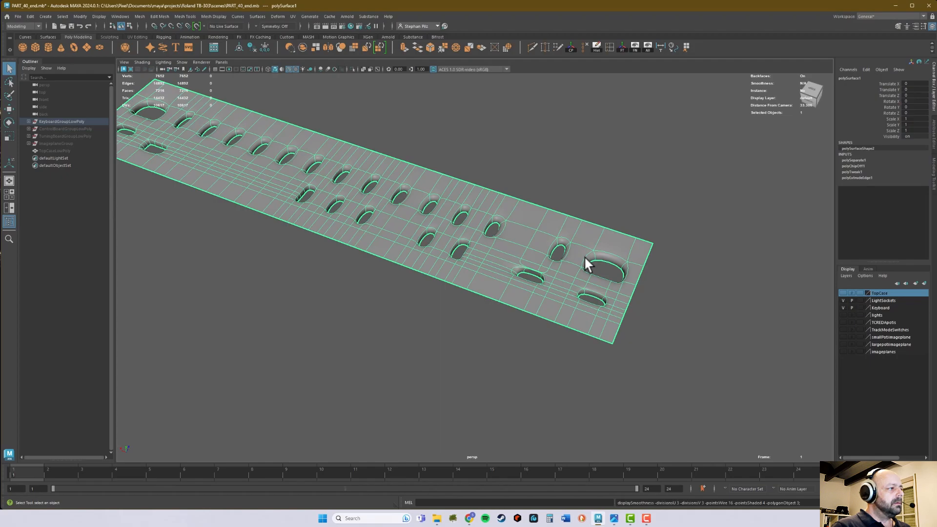
pyautogui.press('1')
# Insert an edge across the wall of the wide rectangular key cutout and snap it to the vertex where the panel edge dead-ends.
pyautogui.keyDown('alt'); pyautogui.moveTo(576, 271); pyautogui.dragTo(718, 288, button='right'); pyautogui.keyUp('alt')
pyautogui.keyDown('alt'); pyautogui.moveTo(644, 273); pyautogui.dragTo(614, 277, button='middle'); pyautogui.keyUp('alt')
pyautogui.keyDown('alt'); pyautogui.moveTo(615, 277); pyautogui.dragTo(553, 264); pyautogui.keyUp('alt')
pyautogui.keyDown('alt'); pyautogui.moveTo(553, 263); pyautogui.dragTo(643, 256, button='right'); pyautogui.keyUp('alt')
pyautogui.keyDown('alt'); pyautogui.moveTo(672, 225); pyautogui.dragTo(447, 279, button='middle'); pyautogui.keyUp('alt')
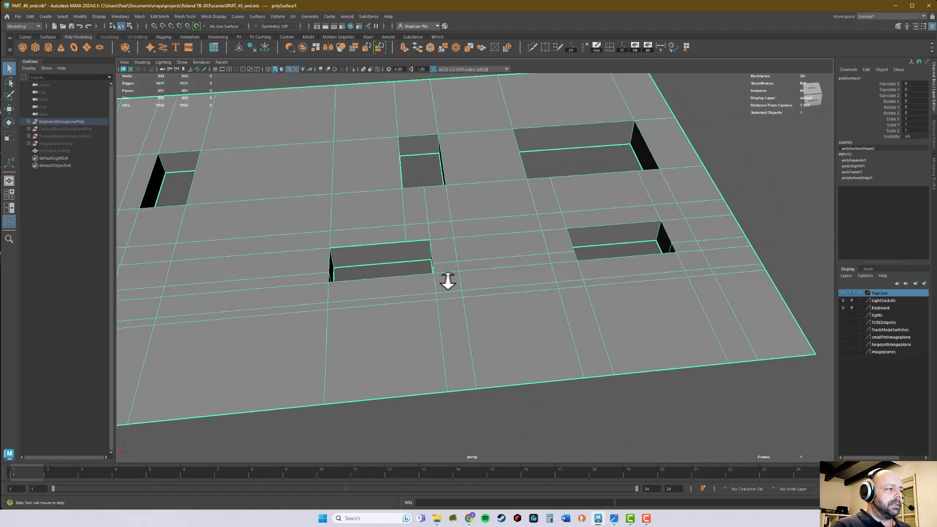
pyautogui.keyDown('alt'); pyautogui.moveTo(448, 279); pyautogui.dragTo(551, 273, button='right'); pyautogui.keyUp('alt')
pyautogui.keyDown('alt'); pyautogui.moveTo(386, 254); pyautogui.dragTo(490, 278, button='middle'); pyautogui.keyUp('alt')
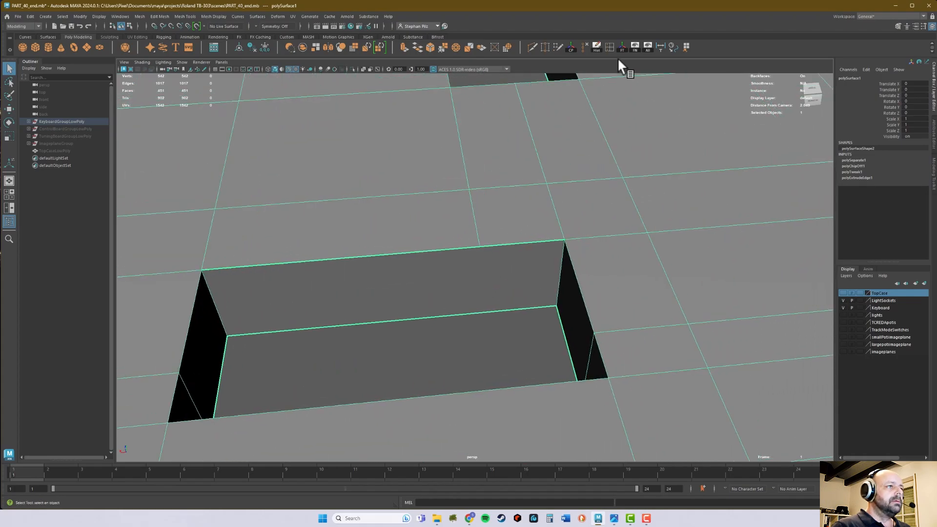
pyautogui.click(610, 47)
pyautogui.moveTo(461, 315); pyautogui.dragTo(464, 316)
pyautogui.press('w')
pyautogui.moveTo(444, 286); pyautogui.dragTo(446, 285)
pyautogui.press('v')
pyautogui.middleClick(480, 247)
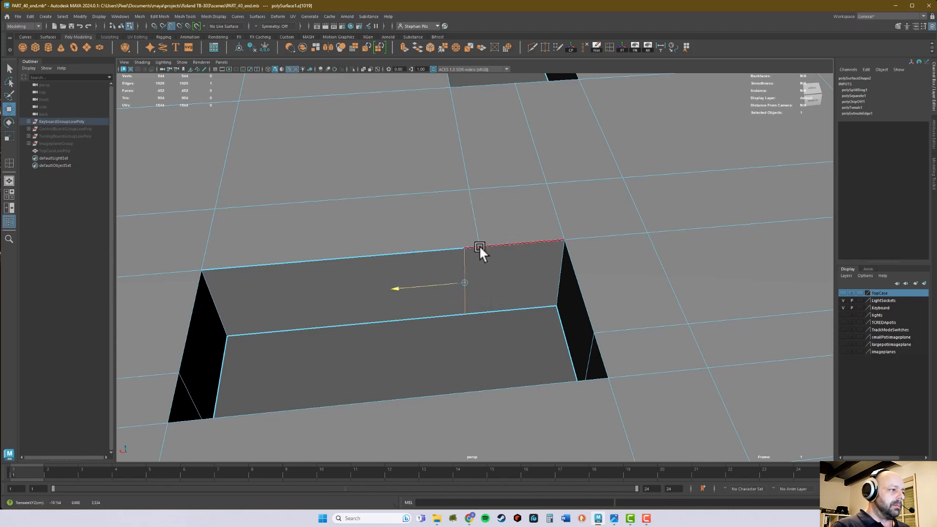
pyautogui.moveTo(485, 257); pyautogui.dragTo(456, 244, button='right')
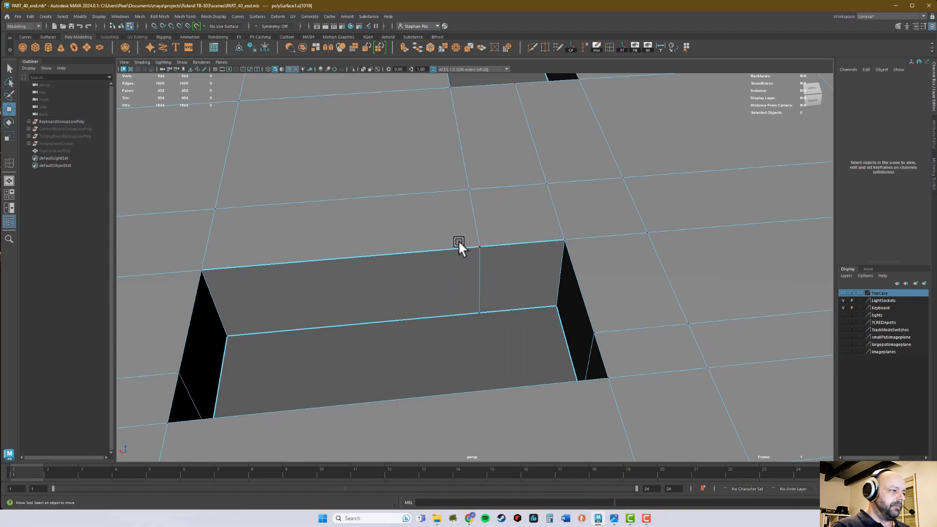
# Merge the overlapping vertices where the inserted wall edge meets the panel edge.
pyautogui.click(480, 248)
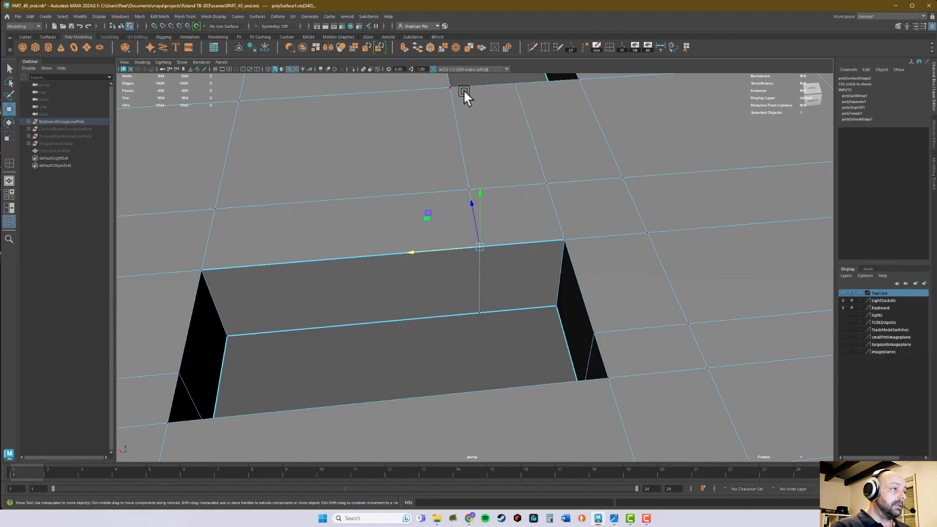
pyautogui.click(443, 46)
pyautogui.moveTo(534, 280); pyautogui.dragTo(581, 266, button='right')
pyautogui.keyDown('alt'); pyautogui.moveTo(689, 272); pyautogui.dragTo(452, 257); pyautogui.keyUp('alt')
pyautogui.keyDown('alt'); pyautogui.moveTo(452, 257); pyautogui.dragTo(460, 308, button='middle'); pyautogui.keyUp('alt')
pyautogui.keyDown('alt'); pyautogui.moveTo(496, 304); pyautogui.dragTo(482, 282); pyautogui.keyUp('alt')
pyautogui.keyDown('alt'); pyautogui.moveTo(637, 277); pyautogui.dragTo(580, 299, button='middle'); pyautogui.keyUp('alt')
pyautogui.moveTo(578, 300)
pyautogui.keyDown('alt'); pyautogui.mouseDown(button='right')
pyautogui.moveTo(361, 318)
pyautogui.moveTo(586, 300)
pyautogui.mouseUp(button='right'); pyautogui.keyUp('alt')
pyautogui.keyDown('alt'); pyautogui.moveTo(585, 299); pyautogui.dragTo(567, 292); pyautogui.keyUp('alt')
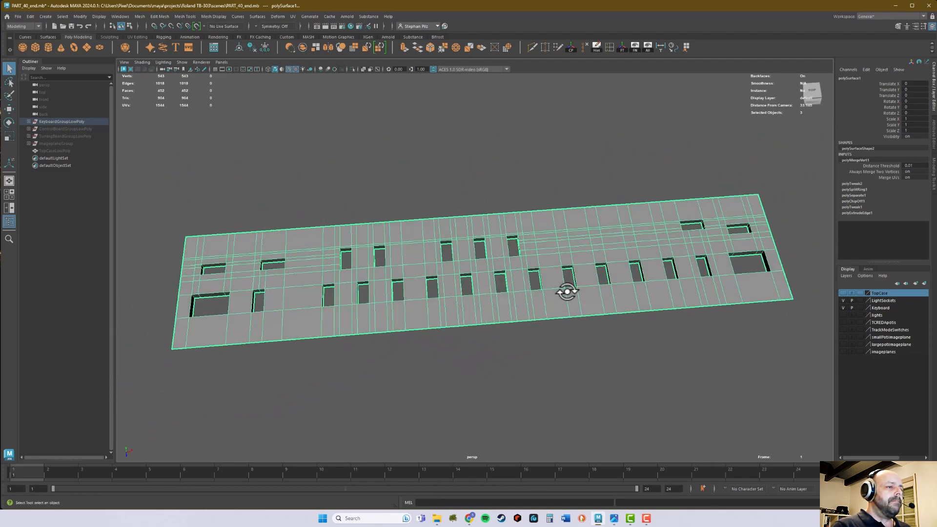
# Locate polySurface1 under KeyboardLowPoly in KeyboardGroupLowPoly and delete its construction history.
pyautogui.click(28, 120)
pyautogui.click(32, 261)
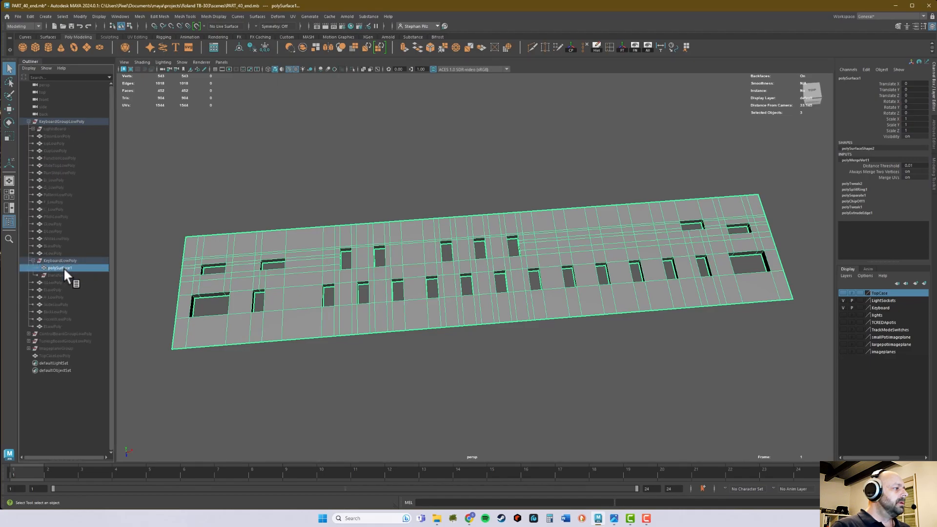
pyautogui.click(64, 267)
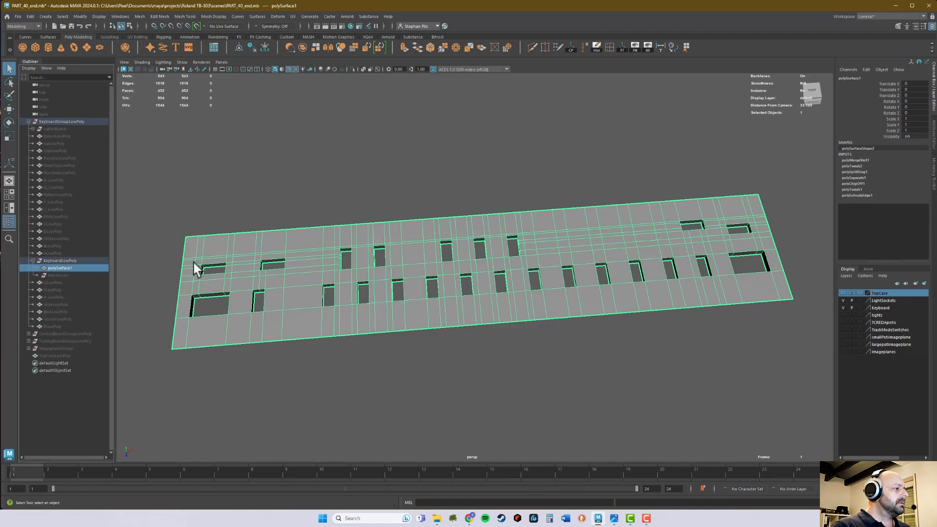
pyautogui.click(597, 47)
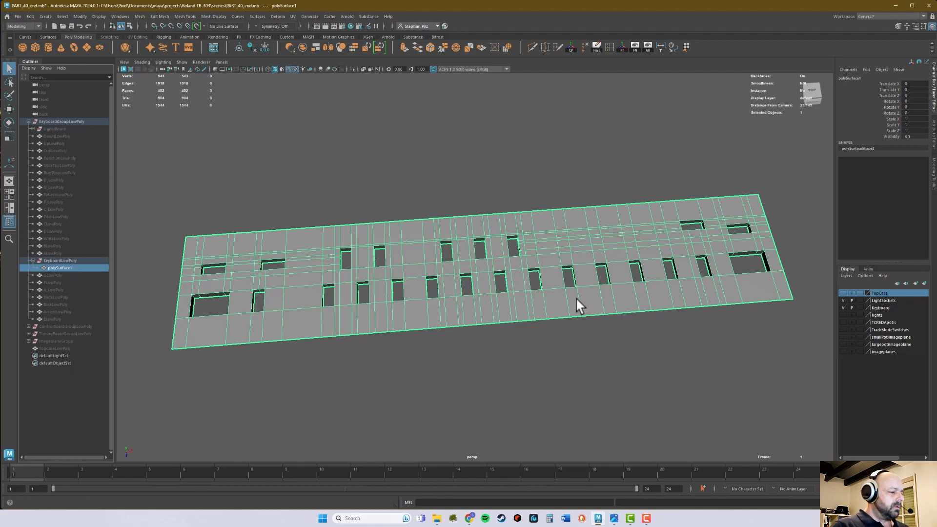
# Duplicate the keyboard panel mesh and unparent the copy from the KeyboardLowPoly group.
pyautogui.hotkey('ctrl', 'd')
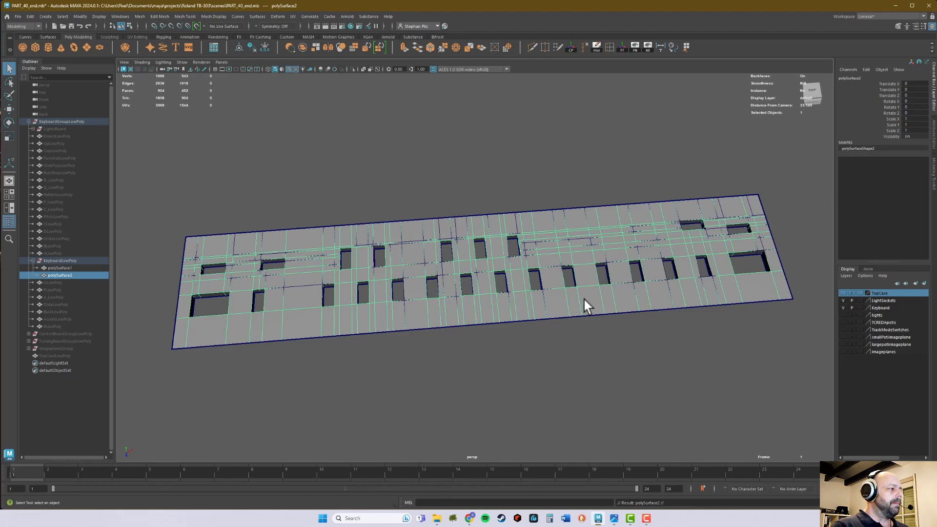
pyautogui.click(67, 276)
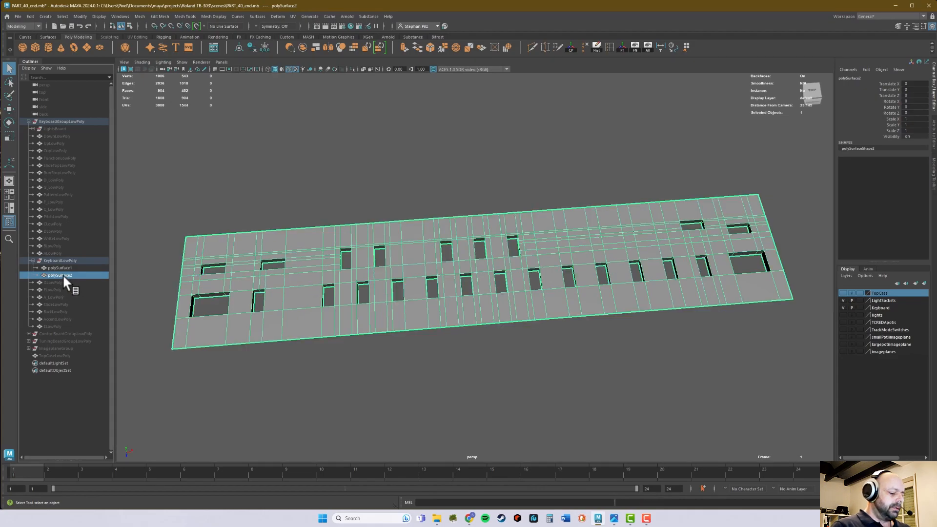
pyautogui.hotkey('shift', 'p')
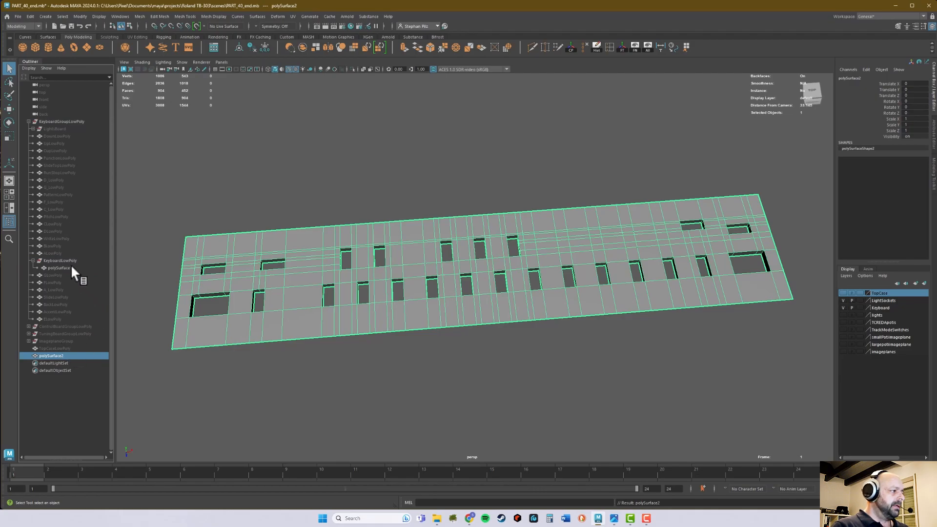
pyautogui.click(33, 261)
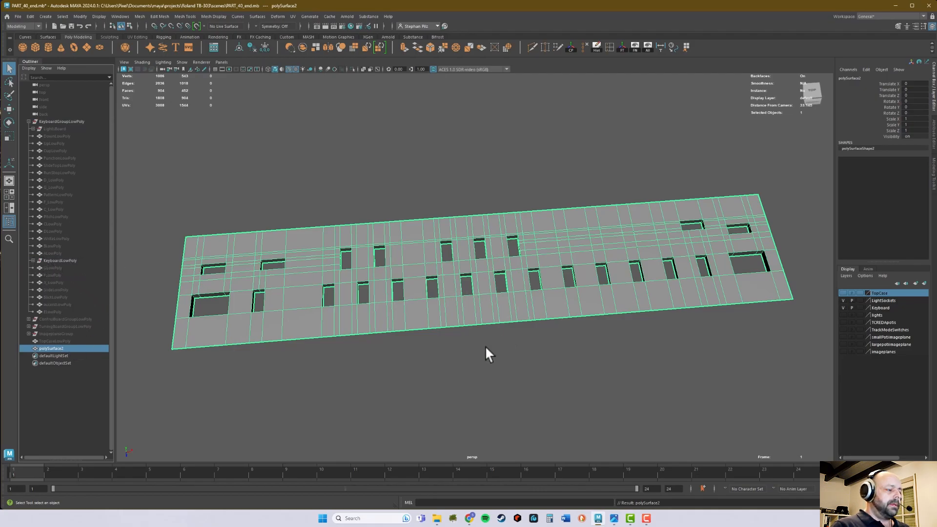
# Remove the duplicated panel from the Keyboard layer, hide that layer, and select the duplicate.
pyautogui.click(56, 347)
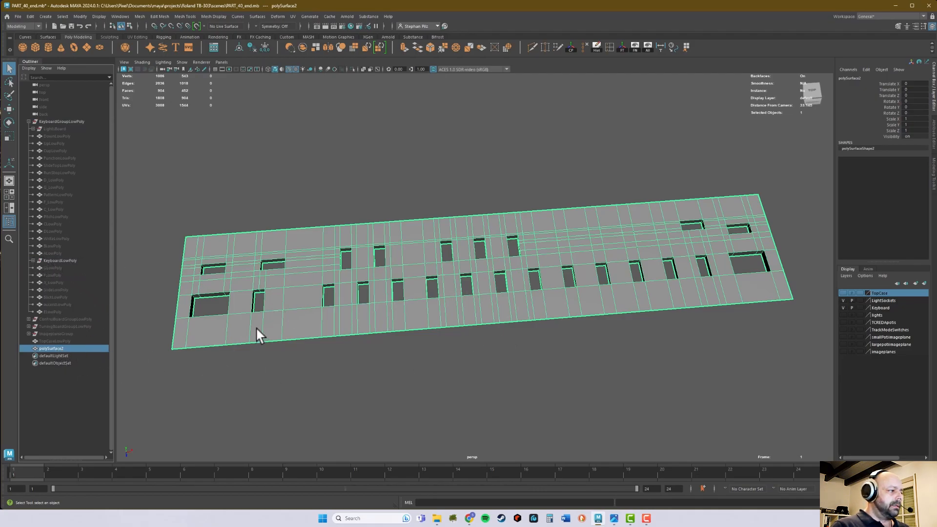
pyautogui.click(887, 308)
pyautogui.rightClick(886, 308)
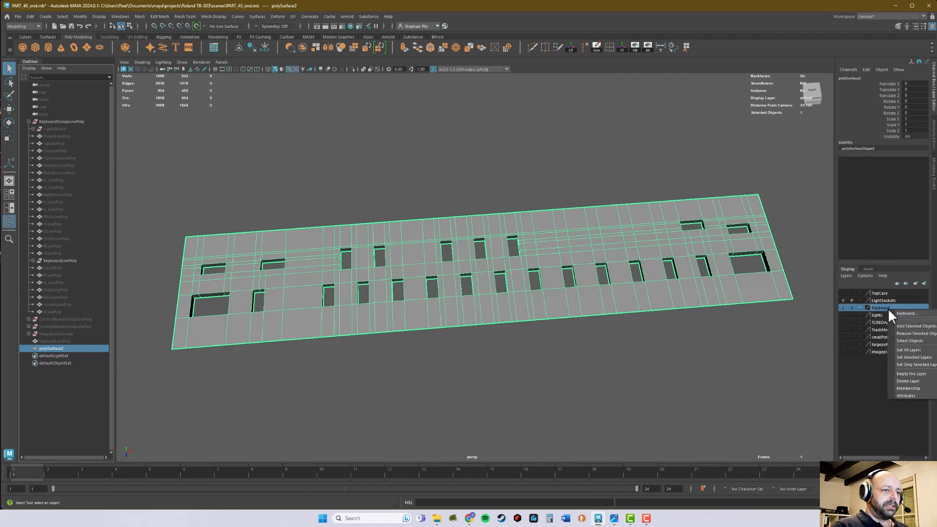
pyautogui.click(903, 330)
pyautogui.click(814, 324)
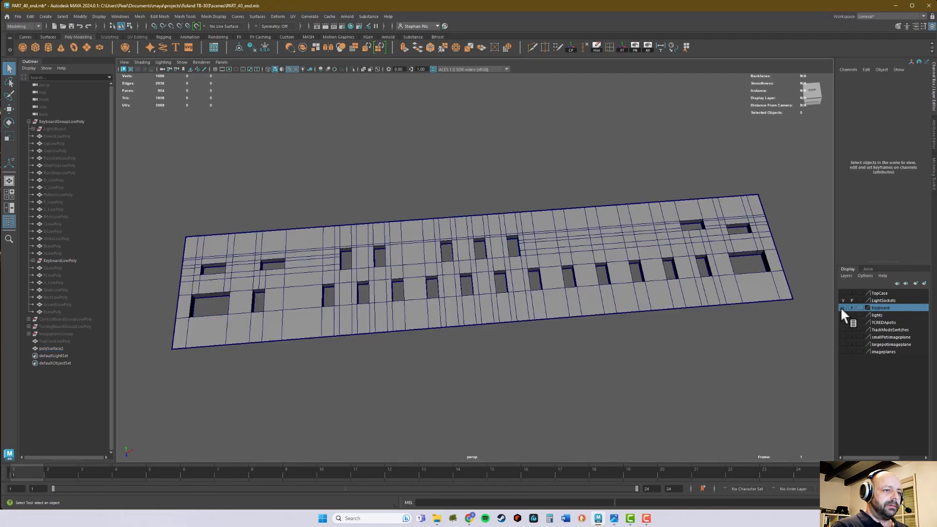
pyautogui.click(224, 335)
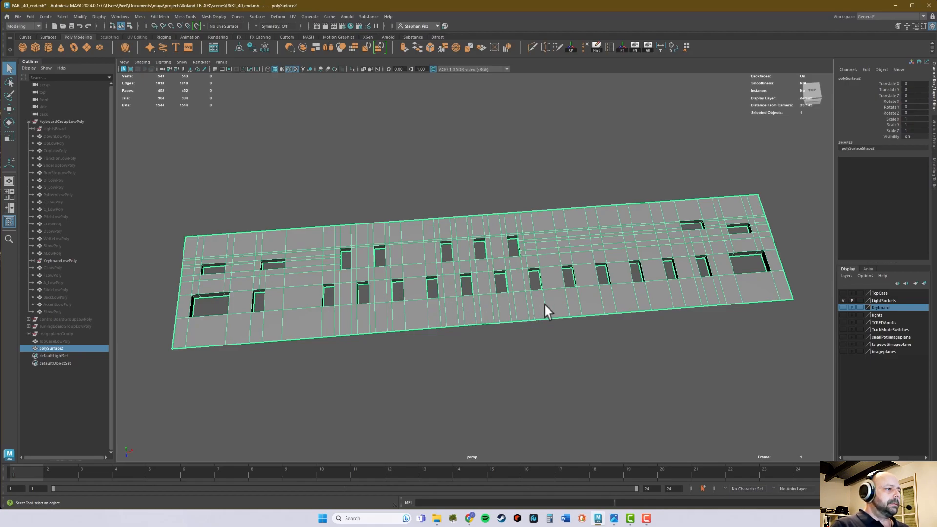
# Show the LightSockets layer together with the duplicated panel.
pyautogui.moveTo(580, 303)
pyautogui.keyDown('alt'); pyautogui.mouseDown()
pyautogui.moveTo(572, 309)
pyautogui.moveTo(597, 303)
pyautogui.moveTo(540, 299)
pyautogui.moveTo(572, 299)
pyautogui.moveTo(564, 306)
pyautogui.mouseUp(); pyautogui.keyUp('alt')
pyautogui.keyDown('alt'); pyautogui.moveTo(374, 308); pyautogui.dragTo(684, 296, button='right'); pyautogui.keyUp('alt')
pyautogui.moveTo(474, 333)
pyautogui.keyDown('alt'); pyautogui.mouseDown()
pyautogui.moveTo(496, 323)
pyautogui.moveTo(487, 320)
pyautogui.mouseUp(); pyautogui.keyUp('alt')
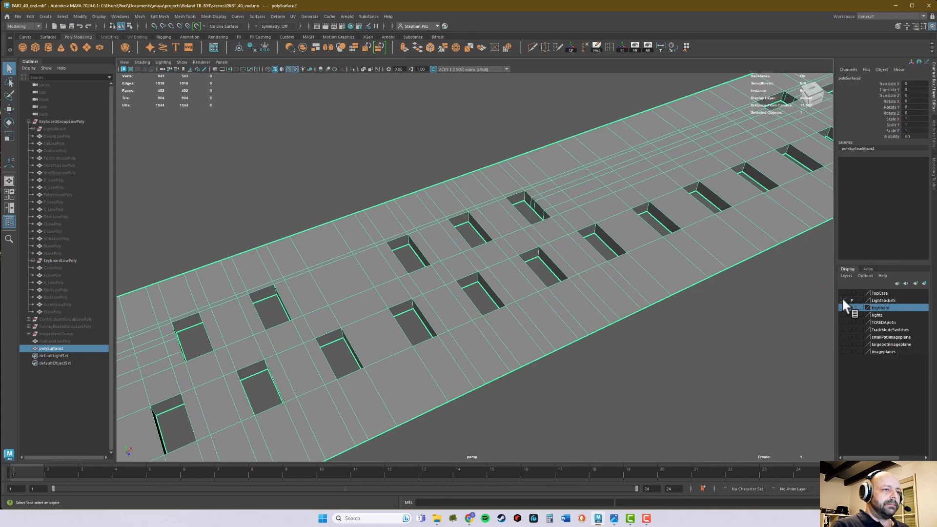
pyautogui.click(648, 46)
pyautogui.keyDown('alt'); pyautogui.moveTo(643, 247); pyautogui.dragTo(609, 241); pyautogui.keyUp('alt')
pyautogui.keyDown('alt'); pyautogui.moveTo(613, 240); pyautogui.dragTo(695, 280, button='right'); pyautogui.keyUp('alt')
pyautogui.keyDown('alt'); pyautogui.moveTo(491, 265); pyautogui.dragTo(614, 232, button='right'); pyautogui.keyUp('alt')
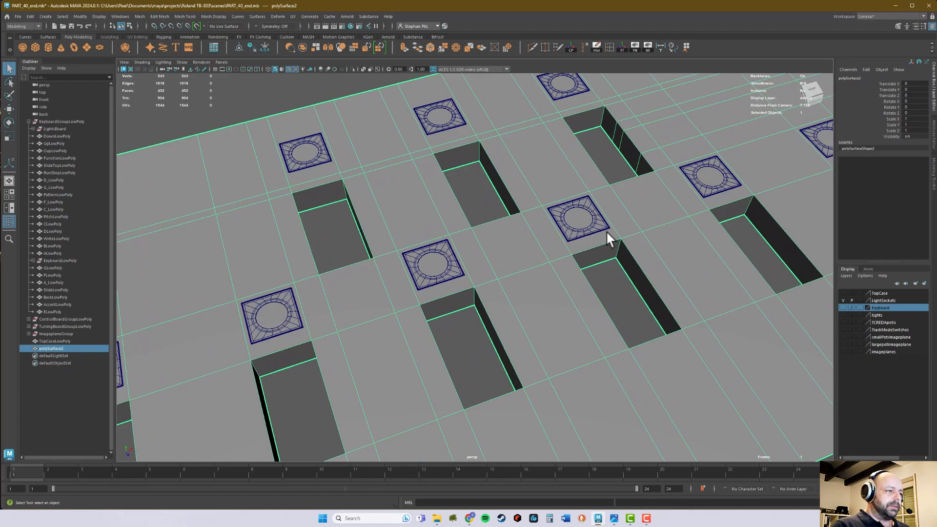
# Examine how the light sockets are placed on the panel relative to its key cutouts and existing edges.
pyautogui.click(592, 236)
pyautogui.click(609, 250)
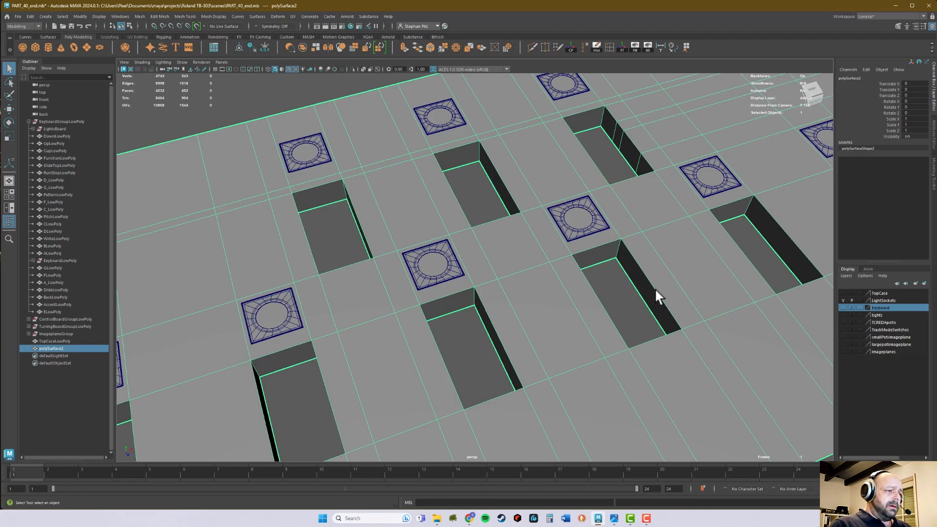
pyautogui.click(600, 222)
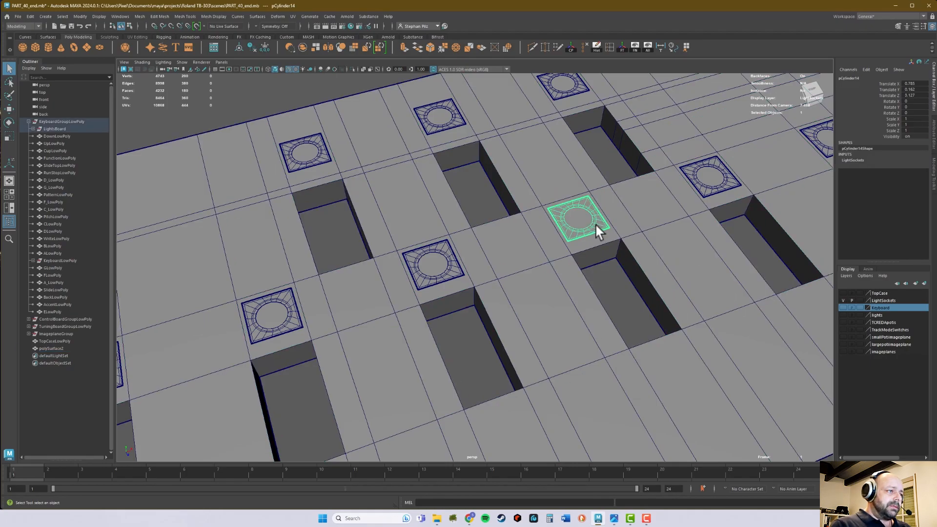
pyautogui.click(645, 261)
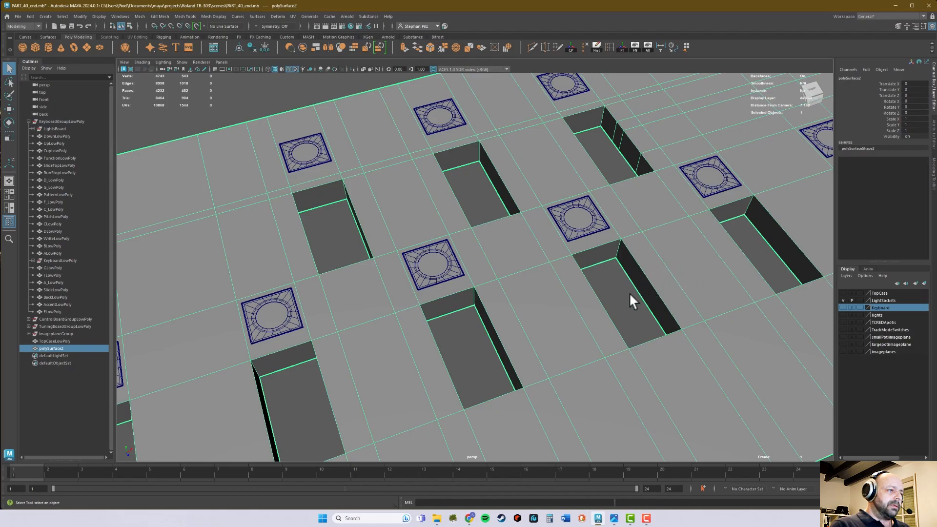
pyautogui.keyDown('alt'); pyautogui.moveTo(673, 294); pyautogui.dragTo(561, 326); pyautogui.keyUp('alt')
pyautogui.keyDown('alt'); pyautogui.moveTo(561, 326); pyautogui.dragTo(490, 303, button='right'); pyautogui.keyUp('alt')
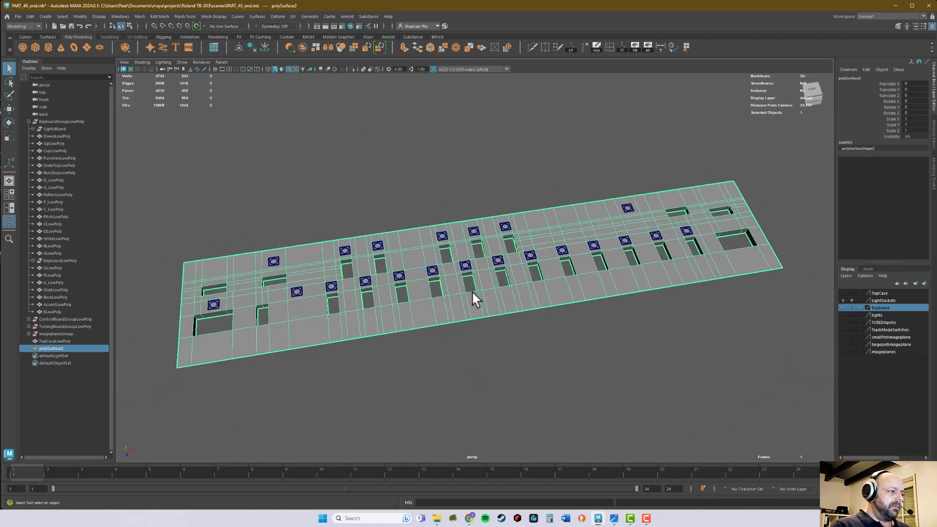
pyautogui.scroll(6, 461, 295)
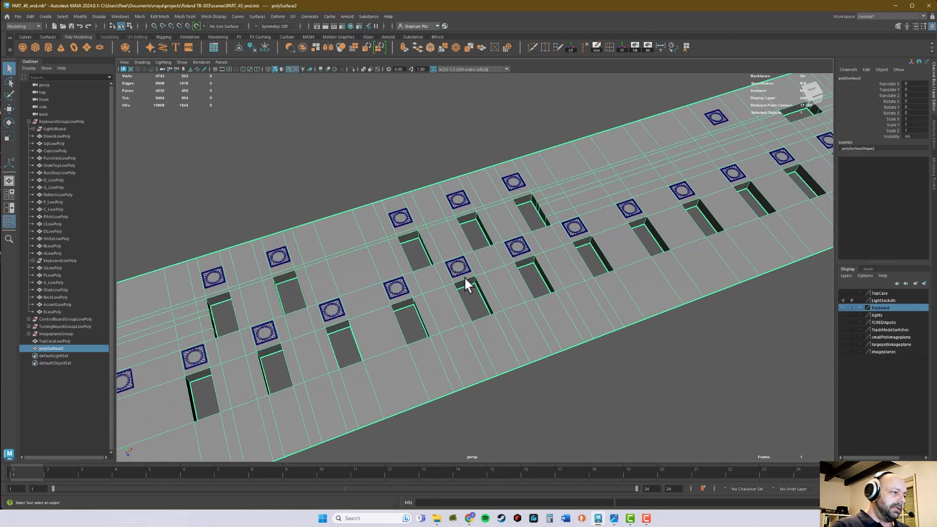
pyautogui.keyDown('alt'); pyautogui.moveTo(461, 276); pyautogui.dragTo(490, 303); pyautogui.keyUp('alt')
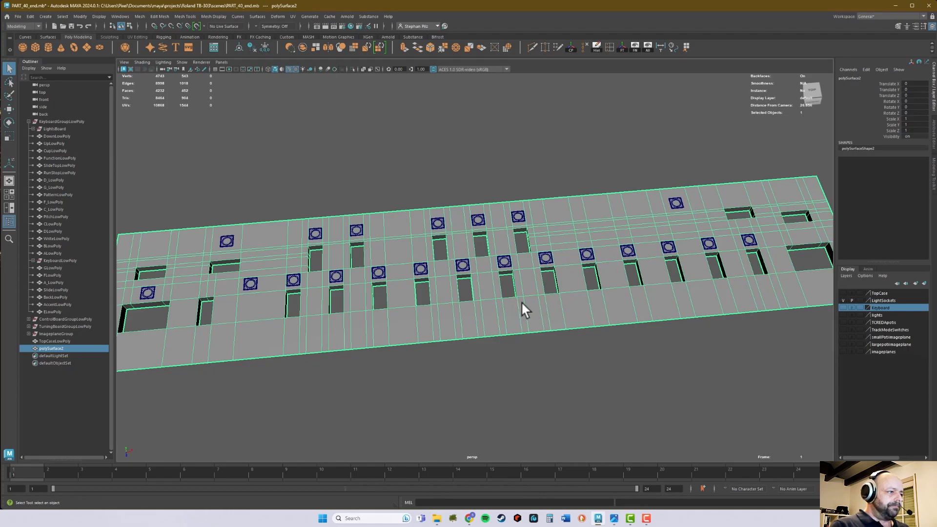
# Hide the LightSockets layer and bevel the duplicated panel's edges with 3 segments.
pyautogui.click(843, 299)
pyautogui.scroll(-3, 610, 297)
pyautogui.click(555, 328)
pyautogui.click(555, 289)
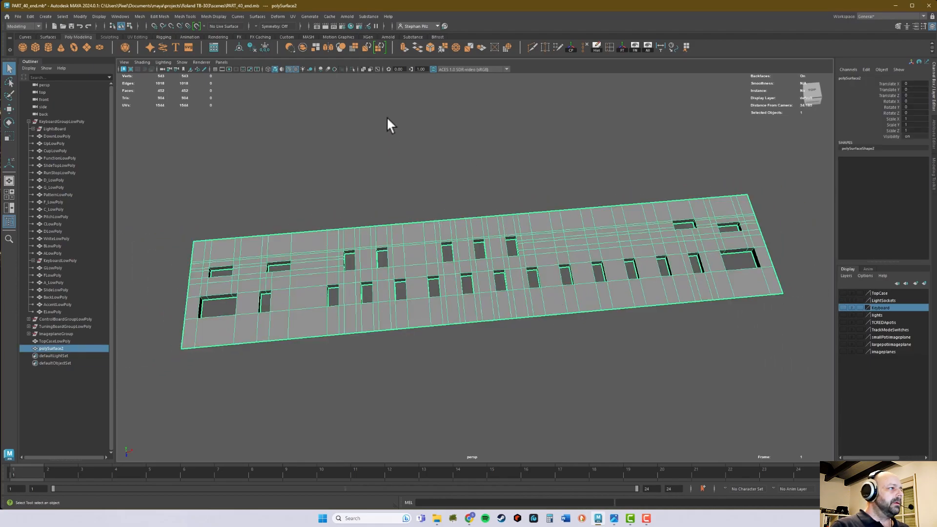
pyautogui.click(430, 48)
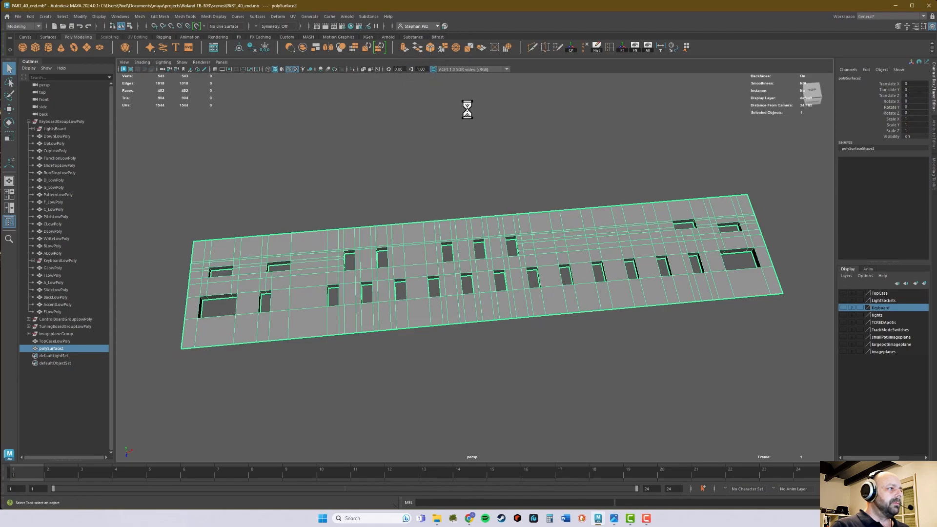
# Set the panel bevel's fraction to 0.05 after checking the corners of a cutout up close.
pyautogui.scroll(10, 369, 284)
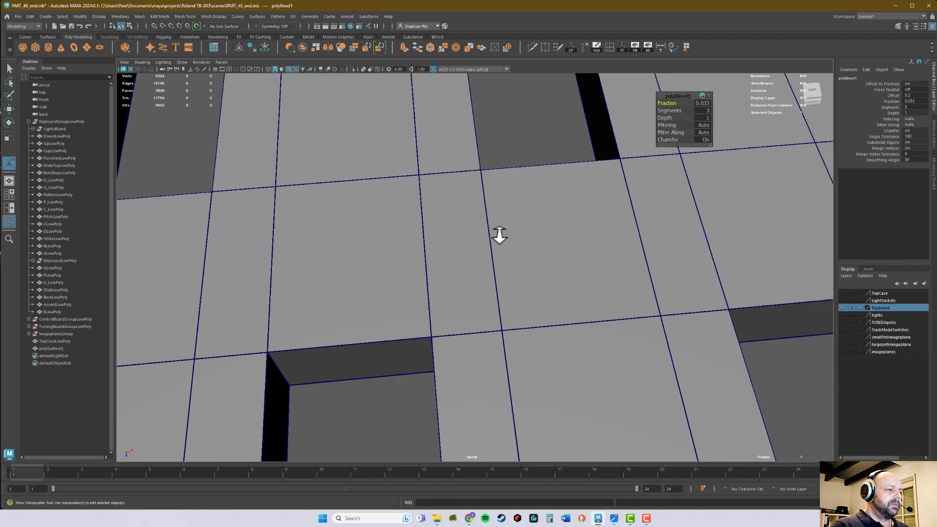
pyautogui.scroll(8, 496, 236)
pyautogui.keyDown('alt'); pyautogui.moveTo(699, 283); pyautogui.dragTo(752, 257, button='right'); pyautogui.keyUp('alt')
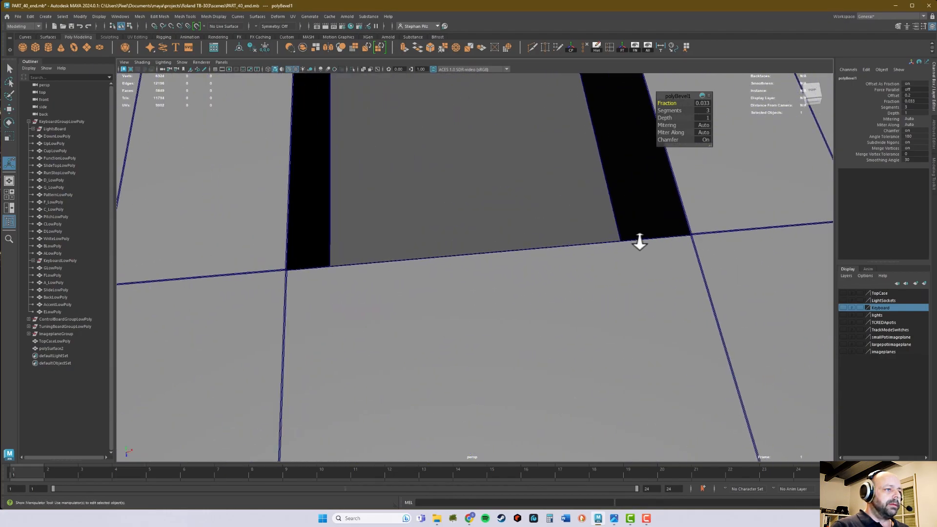
pyautogui.keyDown('alt'); pyautogui.moveTo(640, 241); pyautogui.dragTo(629, 226); pyautogui.keyUp('alt')
pyautogui.keyDown('alt'); pyautogui.moveTo(630, 226); pyautogui.dragTo(558, 316, button='middle'); pyautogui.keyUp('alt')
pyautogui.keyDown('alt'); pyautogui.moveTo(559, 316); pyautogui.dragTo(568, 308); pyautogui.keyUp('alt')
pyautogui.keyDown('alt'); pyautogui.moveTo(568, 308); pyautogui.dragTo(647, 248, button='right'); pyautogui.keyUp('alt')
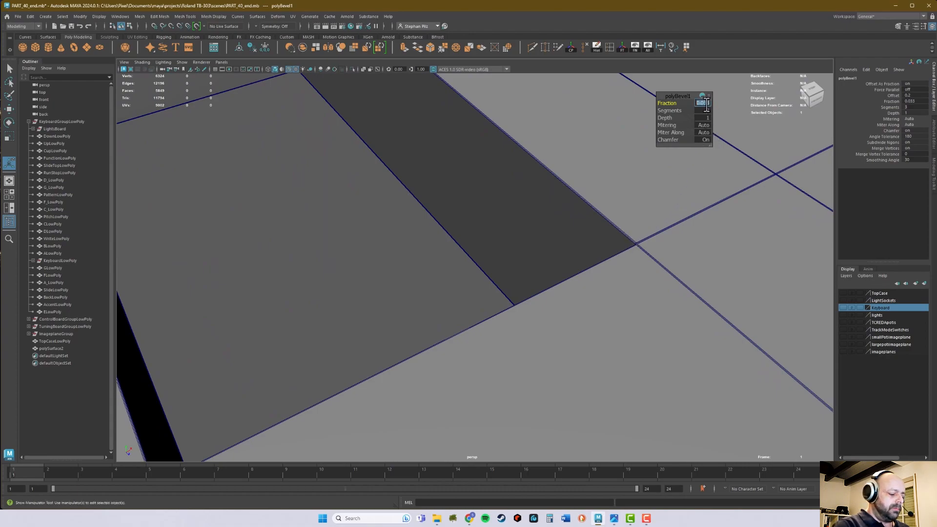
pyautogui.moveTo(707, 105); pyautogui.dragTo(708, 105, button='middle')
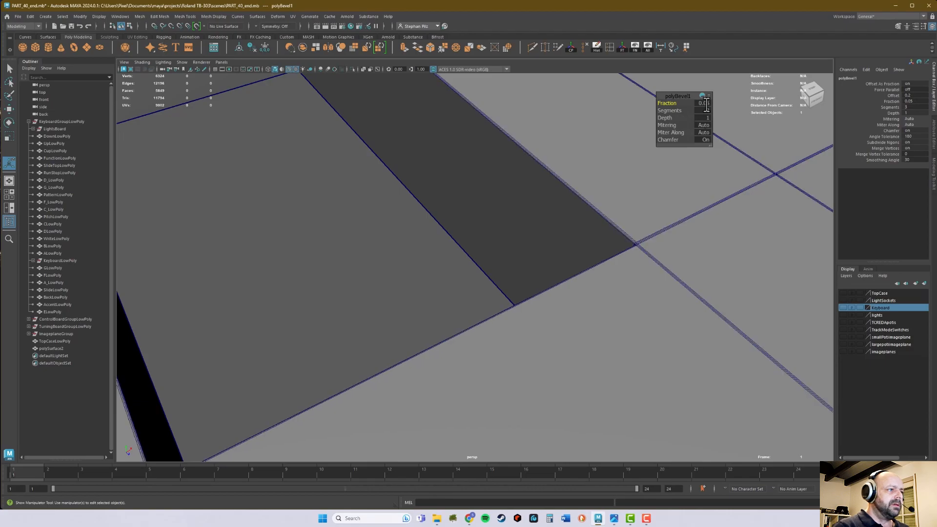
pyautogui.keyDown('alt'); pyautogui.moveTo(655, 280); pyautogui.dragTo(518, 293, button='right'); pyautogui.keyUp('alt')
pyautogui.keyDown('alt'); pyautogui.moveTo(499, 302); pyautogui.dragTo(501, 306); pyautogui.keyUp('alt')
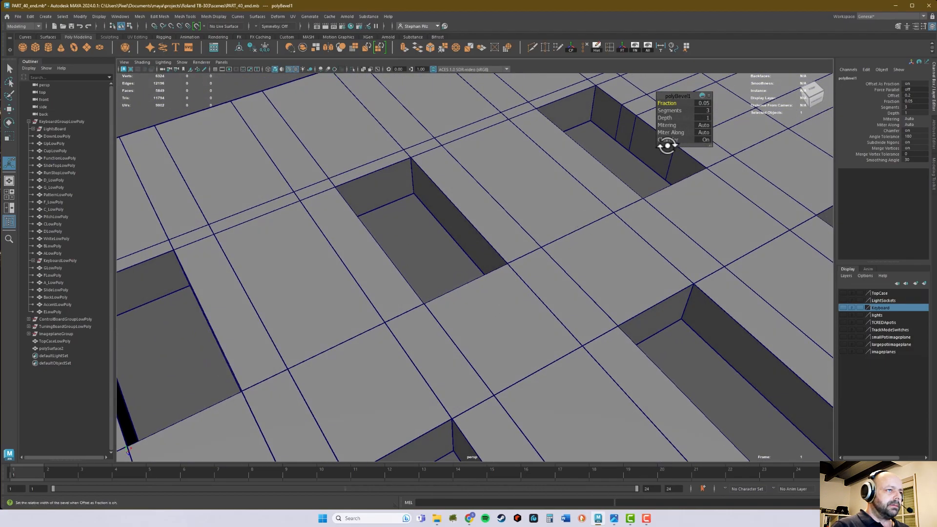
pyautogui.moveTo(658, 300); pyautogui.dragTo(684, 291, button='right')
# Deselect the panel, turn off its wireframe overlay and examine the shading of the beveled cutout edges.
pyautogui.click(693, 361)
pyautogui.click(665, 315)
pyautogui.click(683, 350)
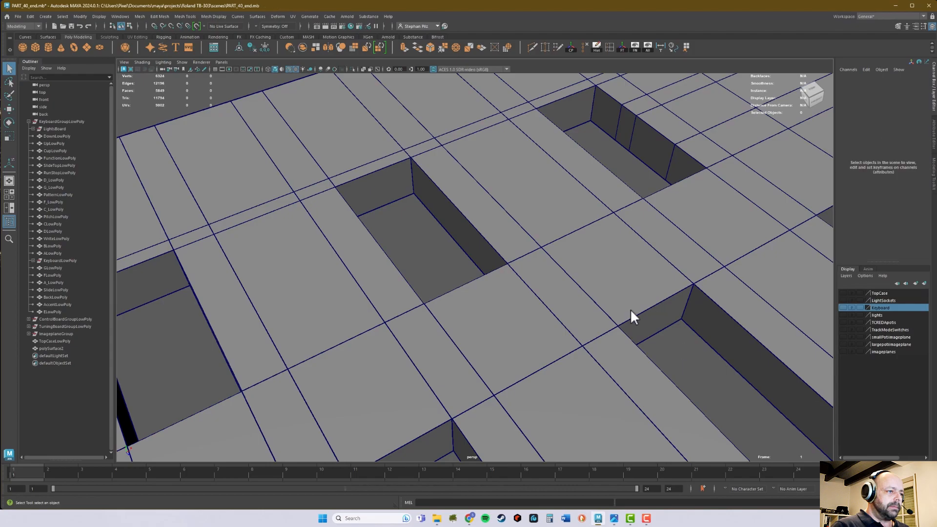
pyautogui.hotkey('alt', '5')
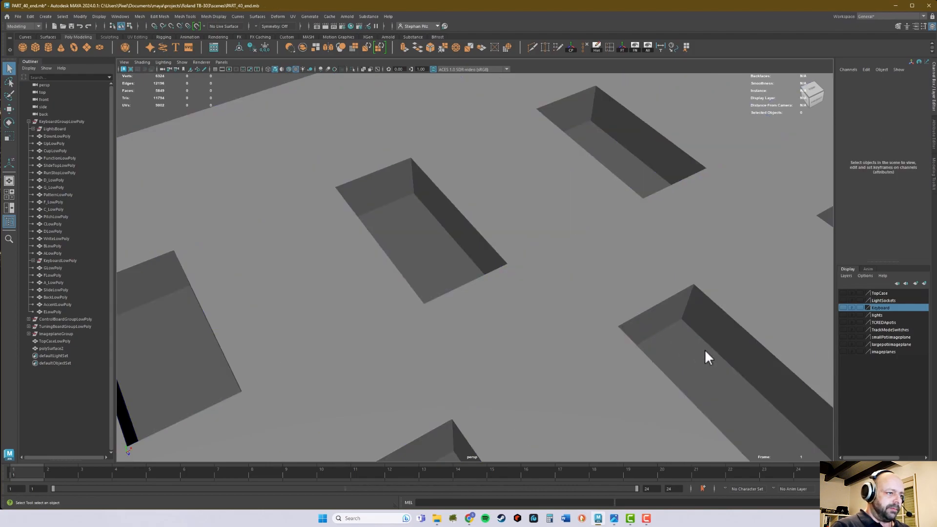
pyautogui.keyDown('alt'); pyautogui.moveTo(654, 314); pyautogui.dragTo(435, 204, button='middle'); pyautogui.keyUp('alt')
pyautogui.keyDown('alt'); pyautogui.moveTo(468, 262); pyautogui.dragTo(556, 241, button='right'); pyautogui.keyUp('alt')
pyautogui.keyDown('alt'); pyautogui.moveTo(556, 240); pyautogui.dragTo(502, 265, button='middle'); pyautogui.keyUp('alt')
pyautogui.keyDown('alt'); pyautogui.moveTo(502, 266); pyautogui.dragTo(584, 373, button='right'); pyautogui.keyUp('alt')
pyautogui.keyDown('alt'); pyautogui.moveTo(506, 249); pyautogui.dragTo(675, 240, button='right'); pyautogui.keyUp('alt')
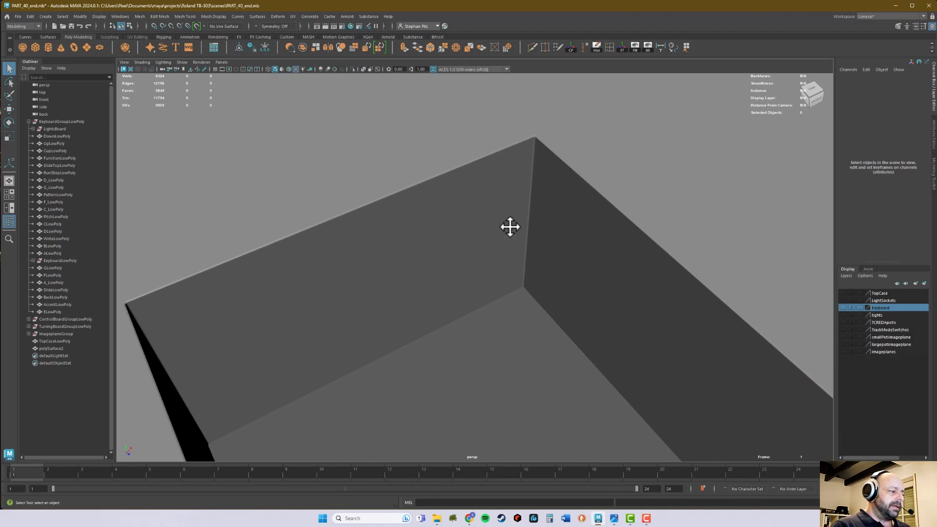
pyautogui.keyDown('alt'); pyautogui.moveTo(493, 224); pyautogui.dragTo(430, 242, button='right'); pyautogui.keyUp('alt')
pyautogui.keyDown('alt'); pyautogui.moveTo(581, 232); pyautogui.dragTo(496, 293, button='right'); pyautogui.keyUp('alt')
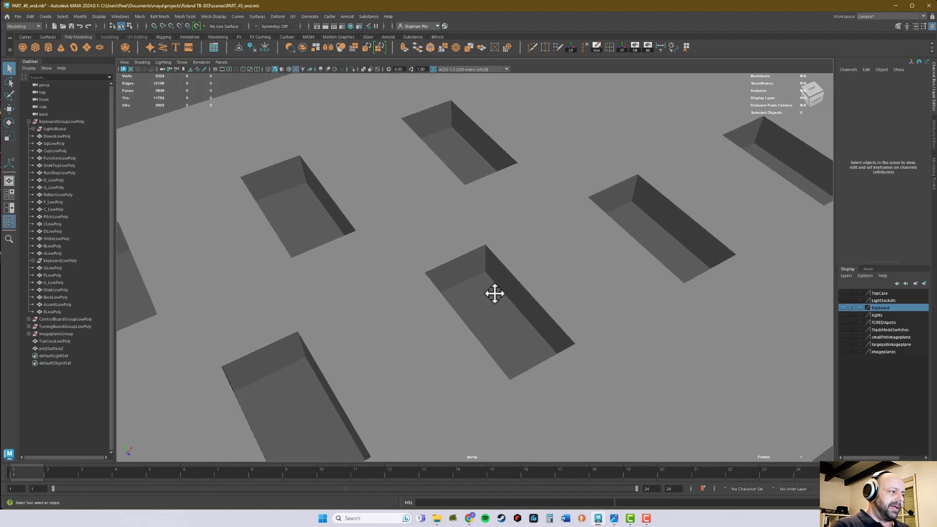
# Select the beveled panel and show the LightSockets layer, framing the socket beside the large cutout.
pyautogui.click(477, 277)
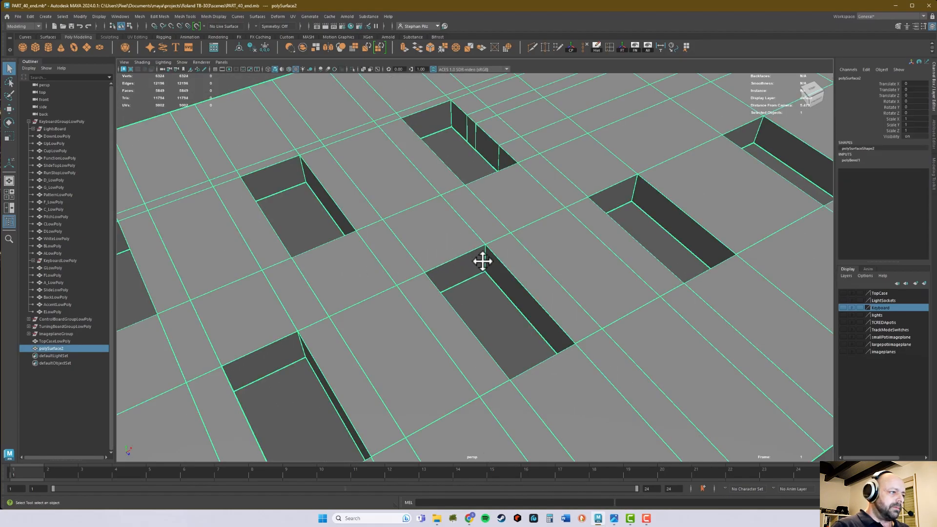
pyautogui.keyDown('alt'); pyautogui.moveTo(638, 283); pyautogui.dragTo(372, 304, button='right'); pyautogui.keyUp('alt')
pyautogui.keyDown('alt'); pyautogui.moveTo(502, 295); pyautogui.dragTo(477, 297); pyautogui.keyUp('alt')
pyautogui.keyDown('alt'); pyautogui.moveTo(389, 299); pyautogui.dragTo(418, 300); pyautogui.keyUp('alt')
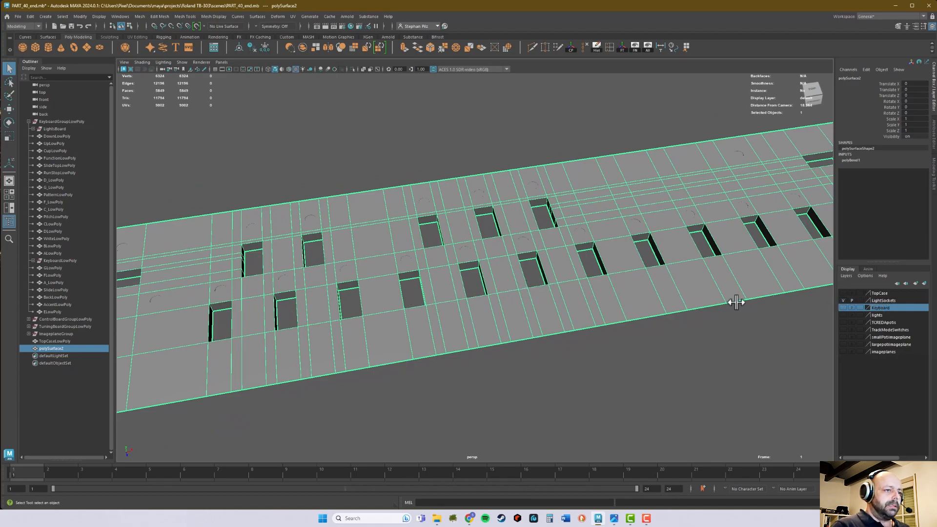
pyautogui.keyDown('alt'); pyautogui.moveTo(590, 286); pyautogui.dragTo(539, 279); pyautogui.keyUp('alt')
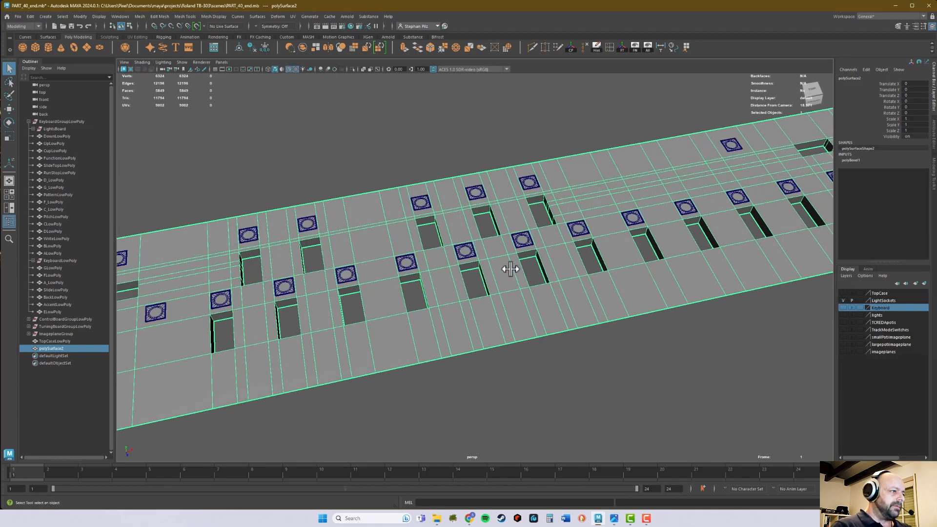
pyautogui.keyDown('alt'); pyautogui.moveTo(416, 287); pyautogui.dragTo(333, 290); pyautogui.keyUp('alt')
pyautogui.keyDown('alt'); pyautogui.moveTo(334, 290); pyautogui.dragTo(483, 289, button='right'); pyautogui.keyUp('alt')
pyautogui.keyDown('alt'); pyautogui.moveTo(345, 309); pyautogui.dragTo(384, 290, button='middle'); pyautogui.keyUp('alt')
pyautogui.keyDown('alt'); pyautogui.moveTo(364, 331); pyautogui.dragTo(418, 330, button='right'); pyautogui.keyUp('alt')
pyautogui.keyDown('alt'); pyautogui.moveTo(373, 369); pyautogui.dragTo(442, 279, button='middle'); pyautogui.keyUp('alt')
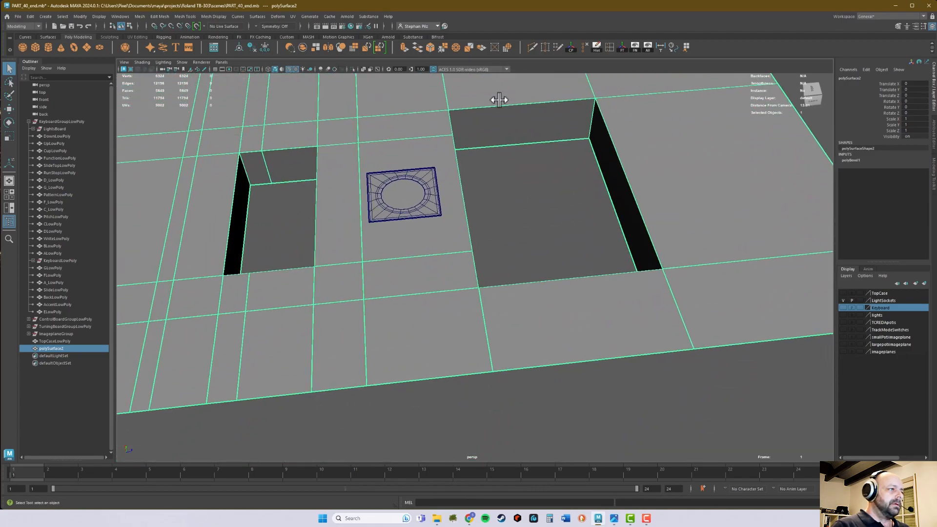
# Insert a lengthwise edge loop across the panel near the lower edge of the lower row of sockets.
pyautogui.click(610, 48)
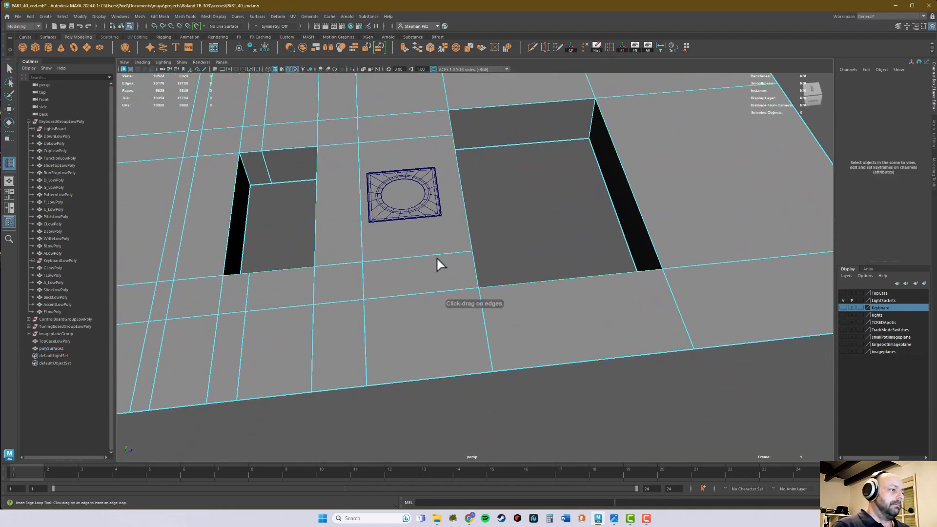
pyautogui.moveTo(442, 251); pyautogui.dragTo(447, 252)
pyautogui.keyDown('alt'); pyautogui.moveTo(419, 254); pyautogui.dragTo(323, 238, button='right'); pyautogui.keyUp('alt')
# In the top view, move the new edge loop and snap it to the lower edge of the lower socket row.
pyautogui.press('space')
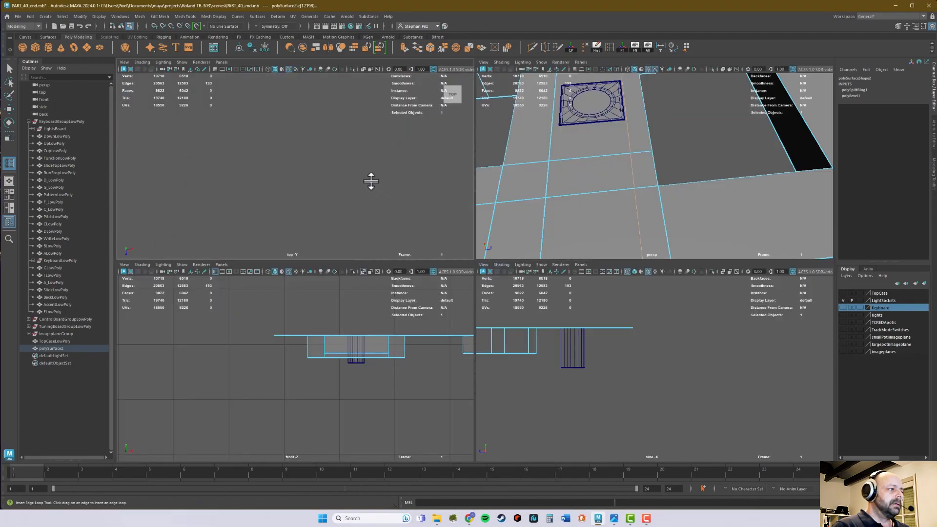
pyautogui.press('f')
pyautogui.press('space')
pyautogui.keyDown('alt'); pyautogui.moveTo(302, 286); pyautogui.dragTo(616, 278, button='right'); pyautogui.keyUp('alt')
pyautogui.keyDown('alt'); pyautogui.moveTo(628, 284); pyautogui.dragTo(496, 289, button='middle'); pyautogui.keyUp('alt')
pyautogui.keyDown('alt'); pyautogui.moveTo(496, 288); pyautogui.dragTo(543, 302, button='right'); pyautogui.keyUp('alt')
pyautogui.press('w')
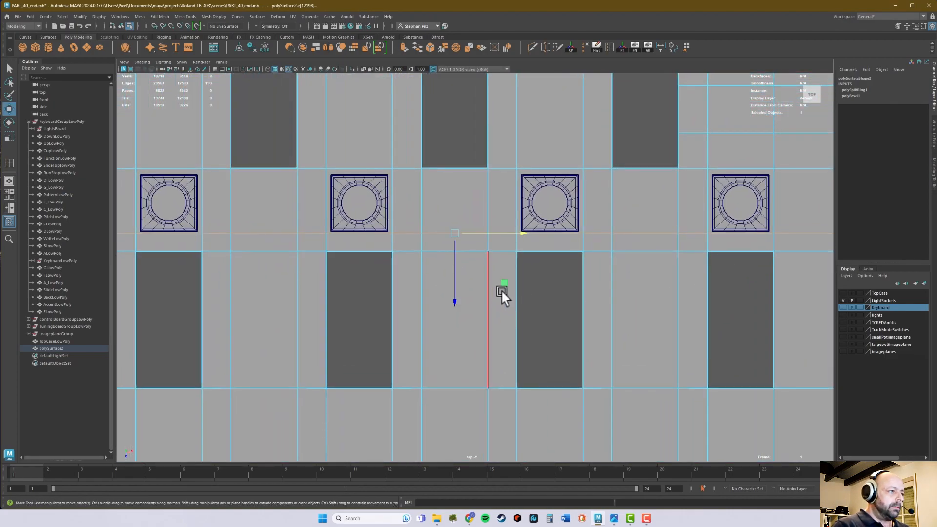
pyautogui.moveTo(452, 301); pyautogui.dragTo(453, 299)
pyautogui.keyDown('alt'); pyautogui.moveTo(453, 300); pyautogui.dragTo(850, 244, button='right'); pyautogui.keyUp('alt')
pyautogui.keyDown('alt'); pyautogui.moveTo(521, 230); pyautogui.dragTo(634, 195, button='right'); pyautogui.keyUp('alt')
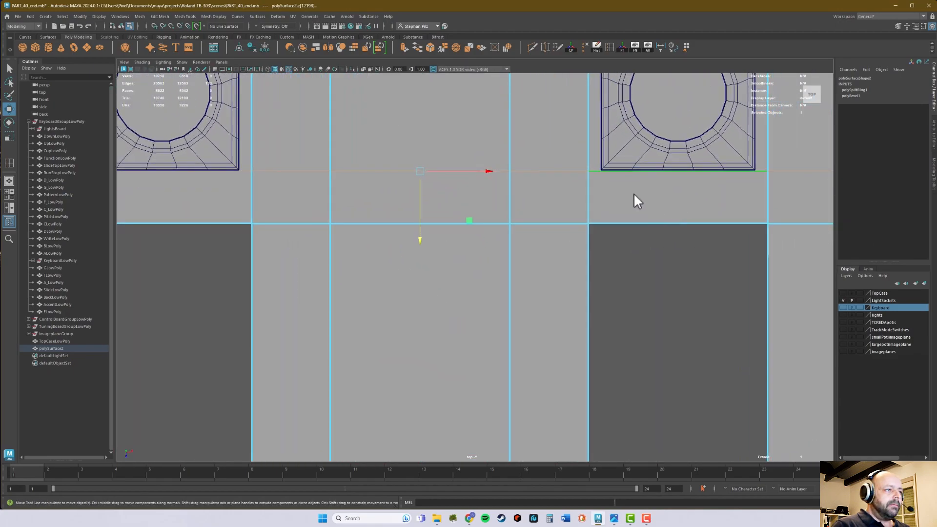
pyautogui.middleClick(602, 171)
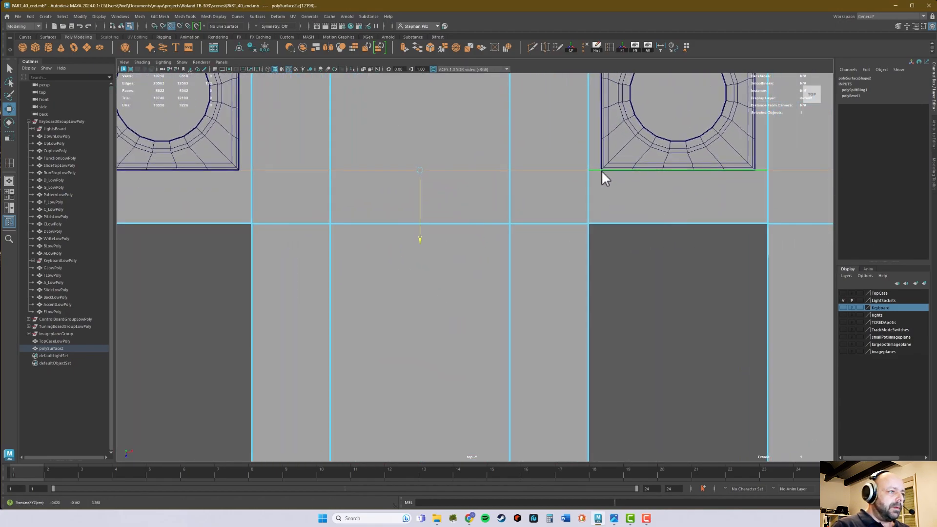
# Insert another lengthwise edge loop above the lower socket row and snap it to the sockets' upper edge.
pyautogui.keyDown('alt'); pyautogui.moveTo(534, 149); pyautogui.dragTo(481, 367, button='middle'); pyautogui.keyUp('alt')
pyautogui.press('g')
pyautogui.moveTo(541, 221); pyautogui.dragTo(544, 219)
pyautogui.press('w')
pyautogui.moveTo(372, 286); pyautogui.dragTo(374, 283)
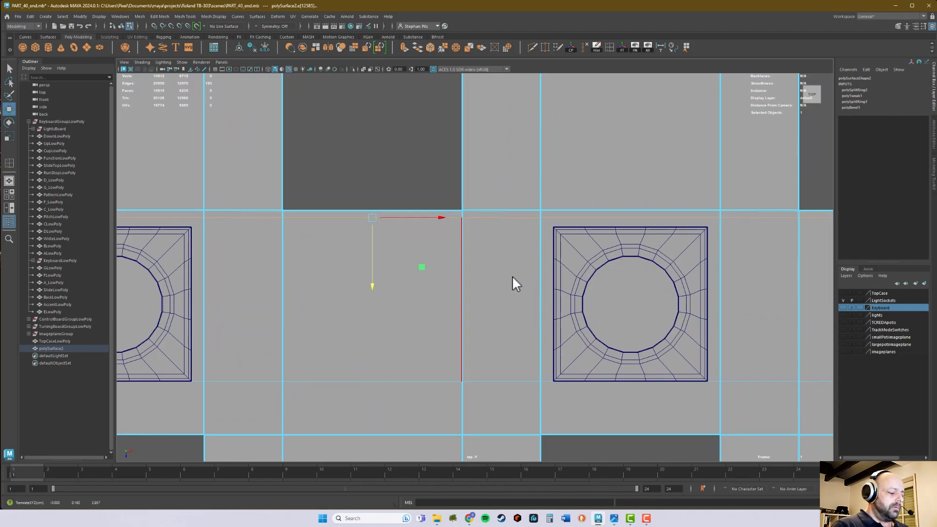
pyautogui.moveTo(554, 227); pyautogui.dragTo(554, 227, button='middle')
pyautogui.scroll(5, 472, 282)
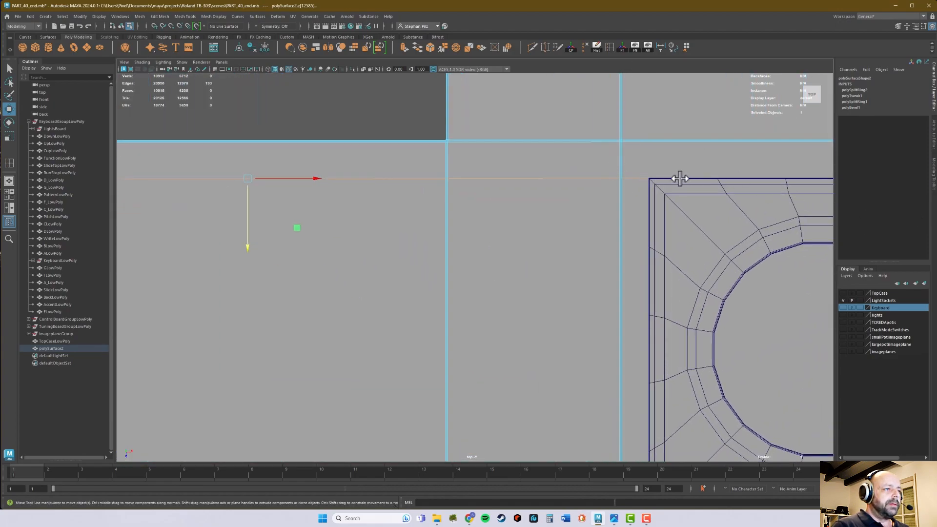
pyautogui.scroll(-10, 666, 164)
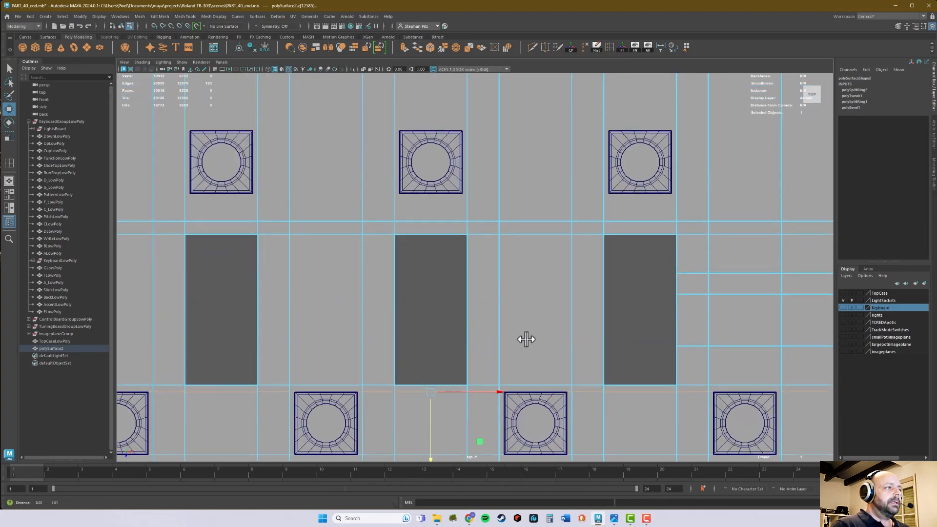
# Insert an edge loop below the upper socket row and snap it to the sockets' lower edge.
pyautogui.press('g')
pyautogui.keyDown('alt'); pyautogui.moveTo(459, 206); pyautogui.dragTo(448, 295, button='middle'); pyautogui.keyUp('alt')
pyautogui.scroll(2, 447, 295)
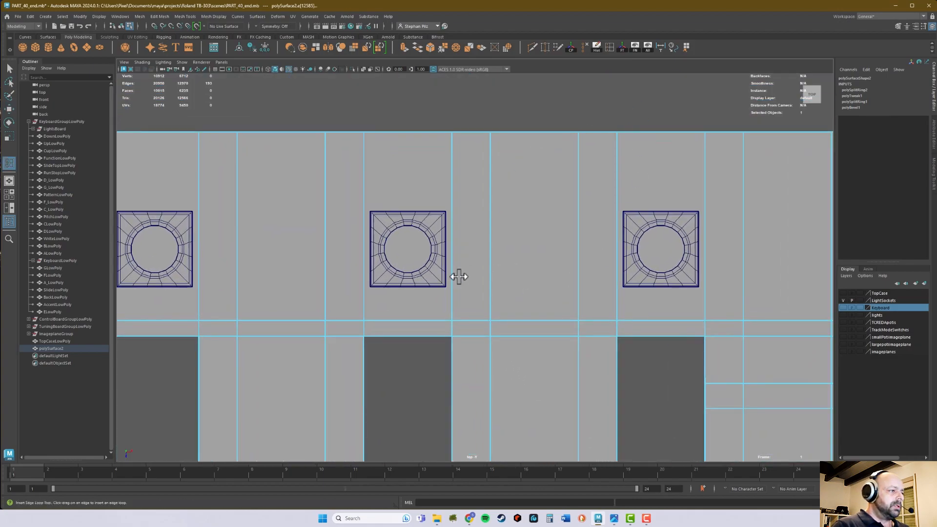
pyautogui.moveTo(453, 296); pyautogui.dragTo(454, 291)
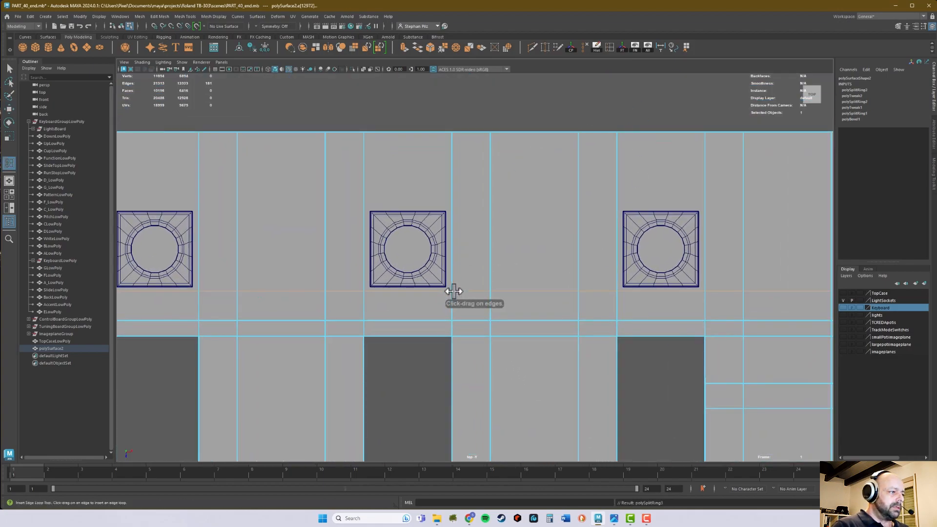
pyautogui.press('w')
pyautogui.moveTo(409, 332); pyautogui.dragTo(410, 337)
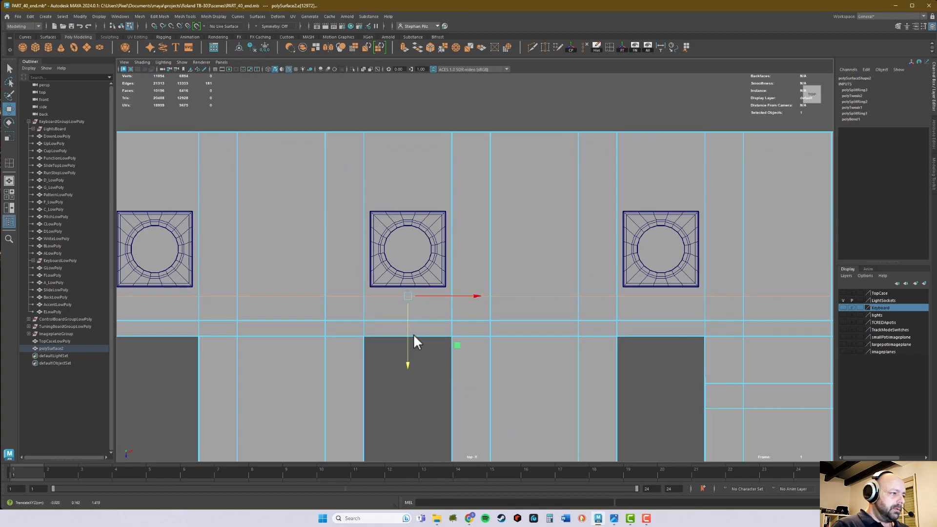
pyautogui.middleClick(446, 286)
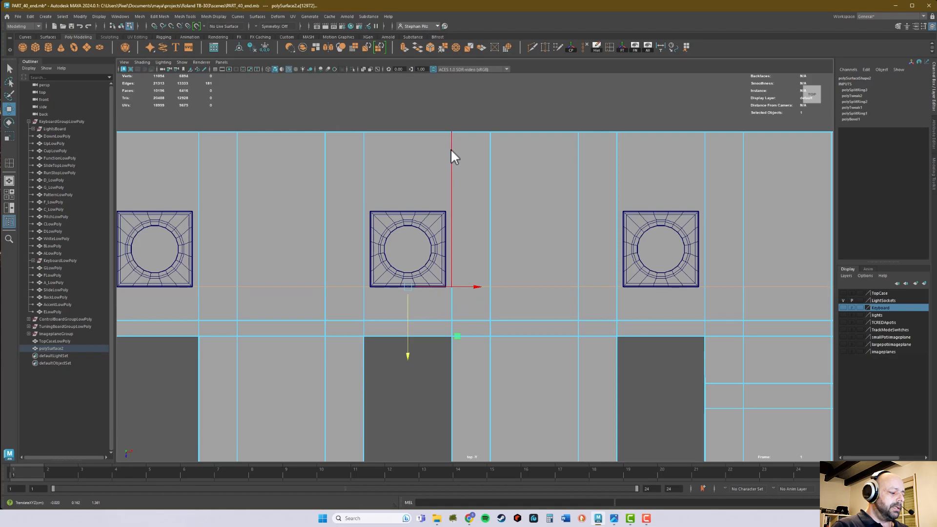
# Insert a lengthwise edge loop above the upper socket row and snap it to the sockets' upper edge.
pyautogui.press('y')
pyautogui.moveTo(452, 155); pyautogui.dragTo(452, 175)
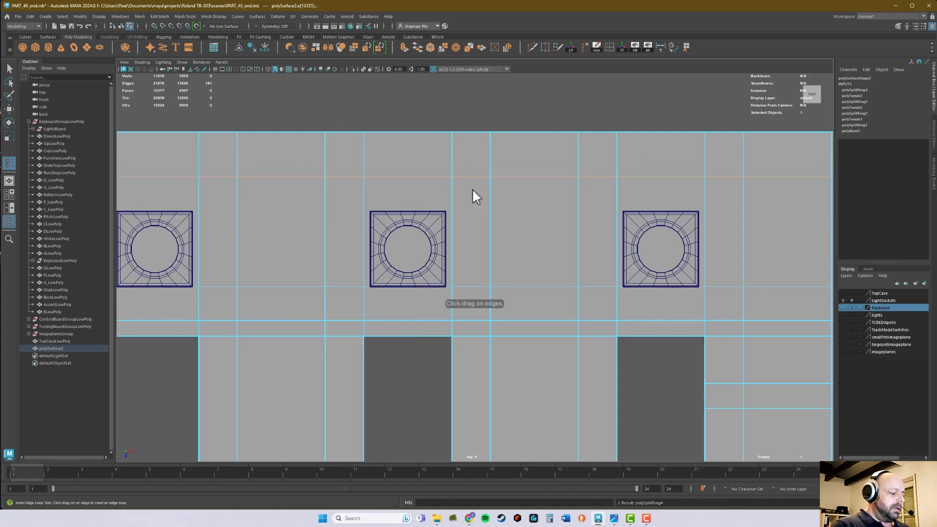
pyautogui.press('w')
pyautogui.click(411, 202)
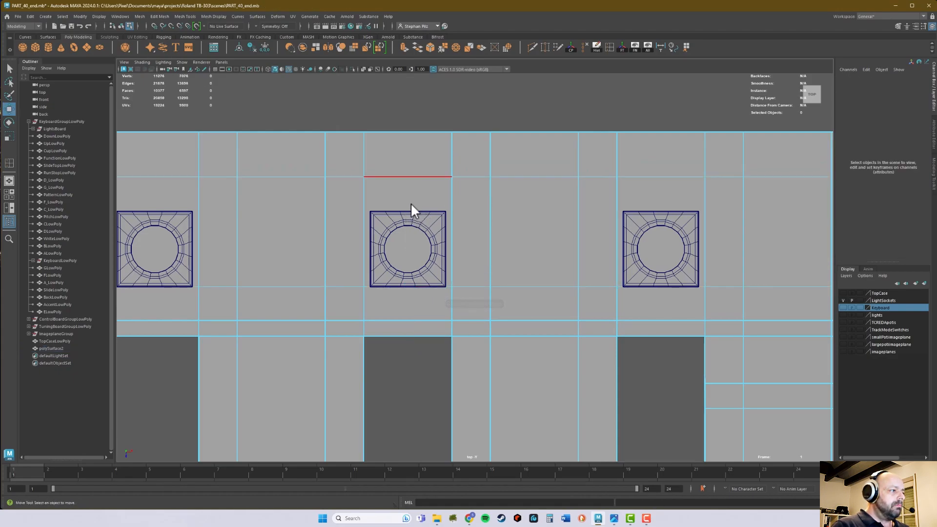
pyautogui.doubleClick(413, 201)
pyautogui.moveTo(408, 209); pyautogui.dragTo(408, 190)
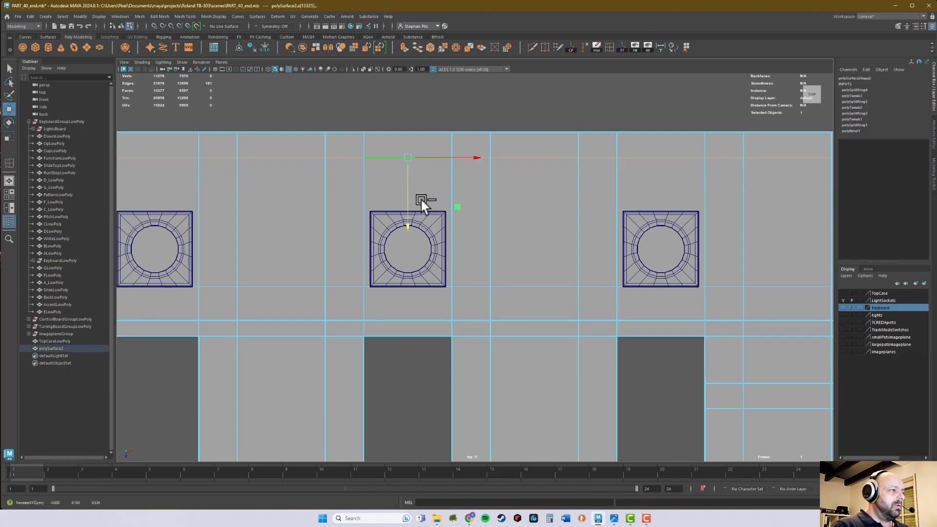
pyautogui.scroll(1, 519, 239)
pyautogui.scroll(4, 520, 239)
pyautogui.keyDown('alt'); pyautogui.moveTo(452, 167); pyautogui.dragTo(482, 203, button='middle'); pyautogui.keyUp('alt')
pyautogui.press('v')
pyautogui.middleClick(440, 177)
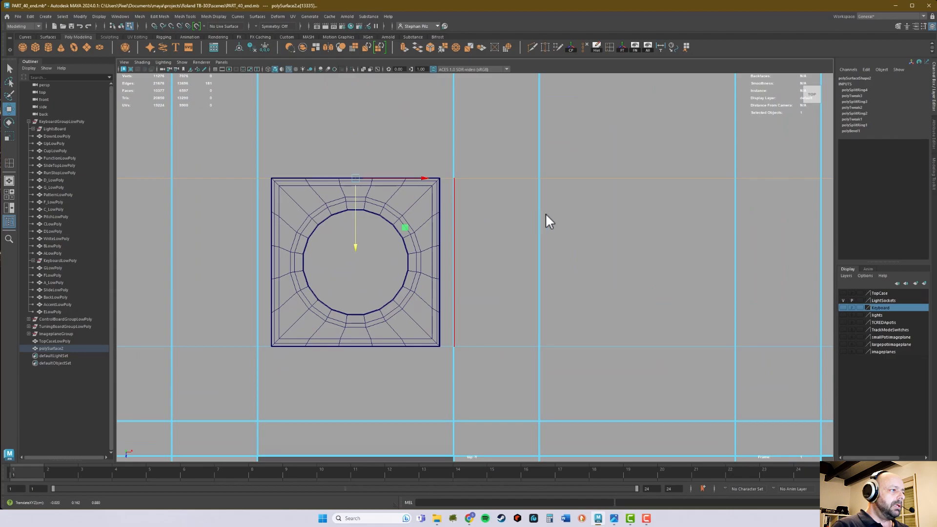
# Insert a crosswise edge loop beside the leftmost lower socket and snap it to the socket's left edge.
pyautogui.scroll(-9, 537, 213)
pyautogui.keyDown('alt'); pyautogui.moveTo(417, 238); pyautogui.dragTo(499, 170, button='middle'); pyautogui.keyUp('alt')
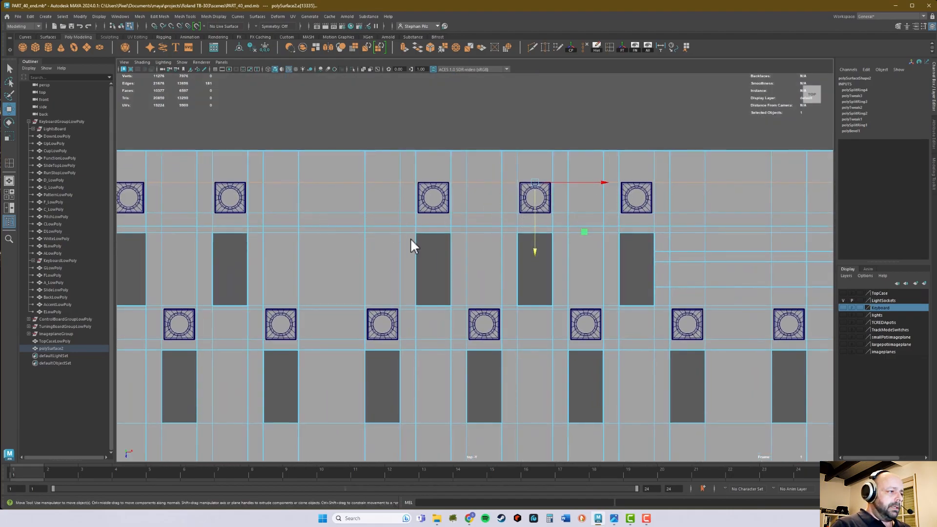
pyautogui.moveTo(364, 256)
pyautogui.keyDown('alt'); pyautogui.mouseDown(button='middle')
pyautogui.moveTo(504, 254)
pyautogui.moveTo(713, 222)
pyautogui.mouseUp(button='middle'); pyautogui.keyUp('alt')
pyautogui.keyDown('alt'); pyautogui.moveTo(348, 239); pyautogui.dragTo(615, 196, button='middle'); pyautogui.keyUp('alt')
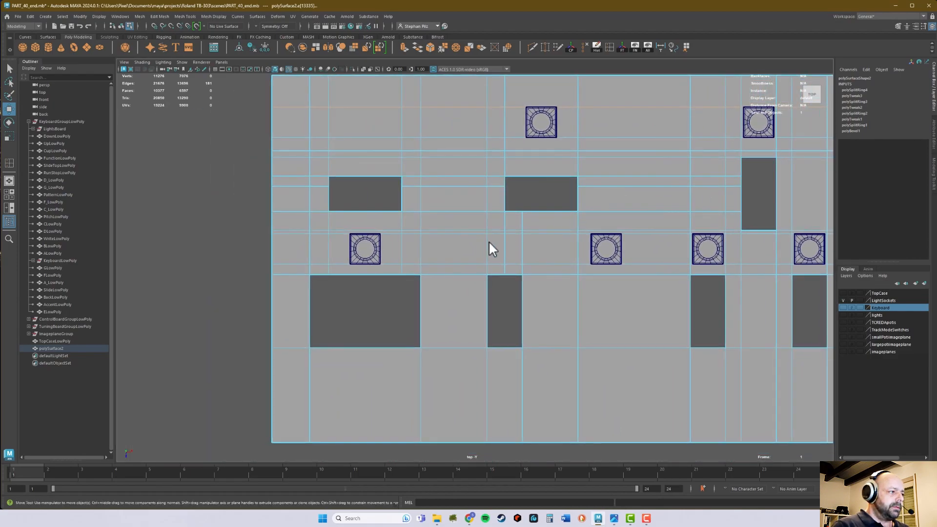
pyautogui.keyDown('alt'); pyautogui.moveTo(374, 259); pyautogui.dragTo(502, 250, button='right'); pyautogui.keyUp('alt')
pyautogui.keyDown('alt'); pyautogui.moveTo(502, 250); pyautogui.dragTo(520, 269, button='middle'); pyautogui.keyUp('alt')
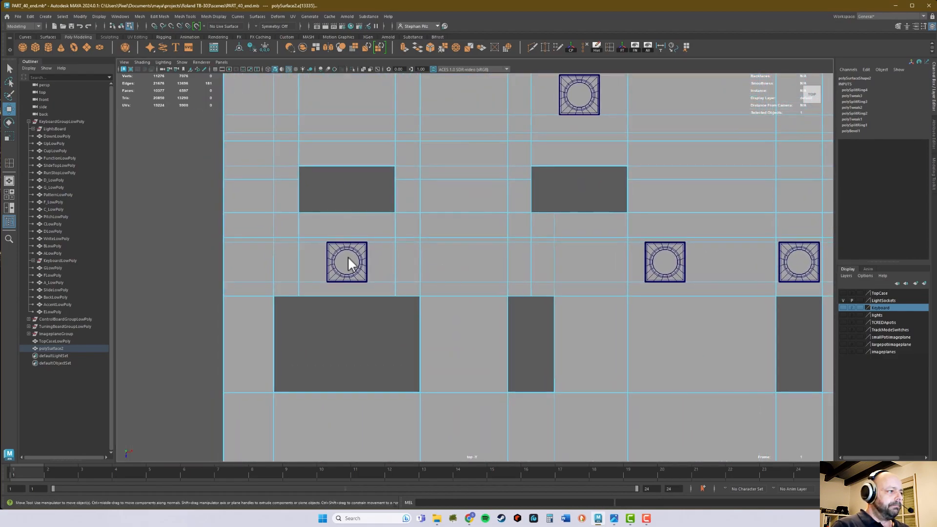
pyautogui.keyDown('alt'); pyautogui.moveTo(675, 236); pyautogui.dragTo(658, 288, button='middle'); pyautogui.keyUp('alt')
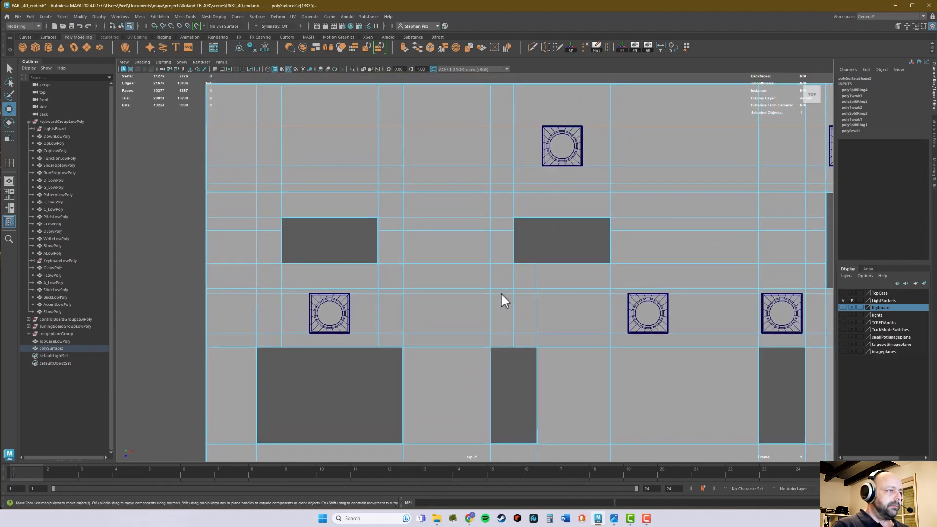
pyautogui.keyDown('alt'); pyautogui.moveTo(413, 320); pyautogui.dragTo(406, 307, button='middle'); pyautogui.keyUp('alt')
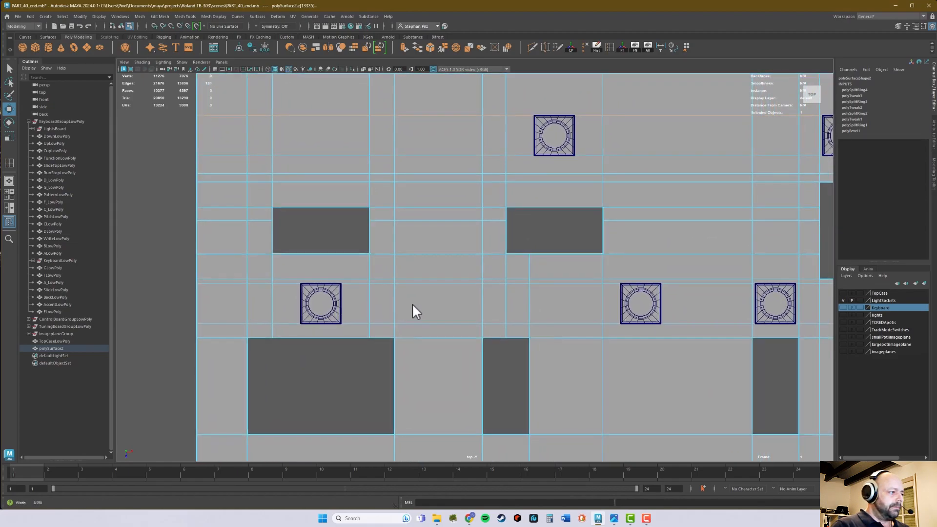
pyautogui.keyDown('alt'); pyautogui.moveTo(405, 308); pyautogui.dragTo(423, 313, button='right'); pyautogui.keyUp('alt')
pyautogui.keyDown('alt'); pyautogui.moveTo(424, 312); pyautogui.dragTo(511, 293, button='middle'); pyautogui.keyUp('alt')
pyautogui.keyDown('alt'); pyautogui.moveTo(469, 307); pyautogui.dragTo(508, 307, button='right'); pyautogui.keyUp('alt')
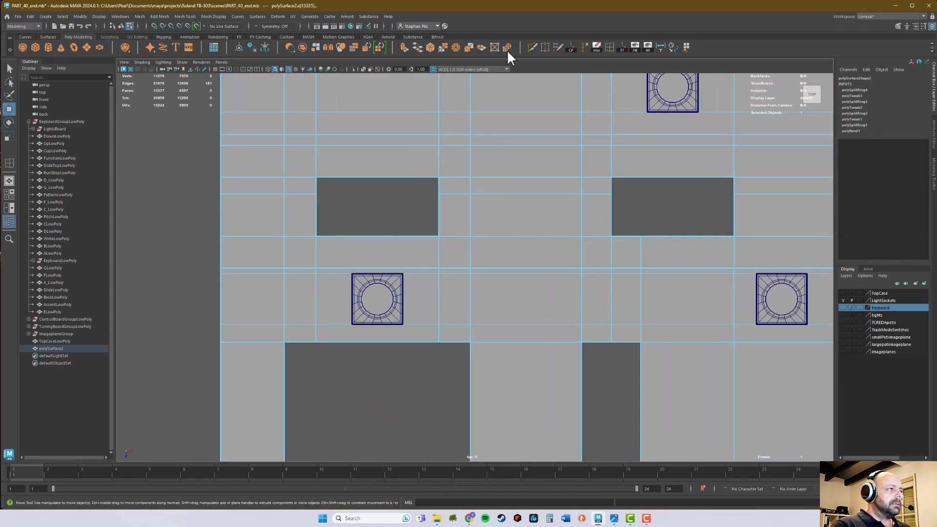
pyautogui.click(610, 47)
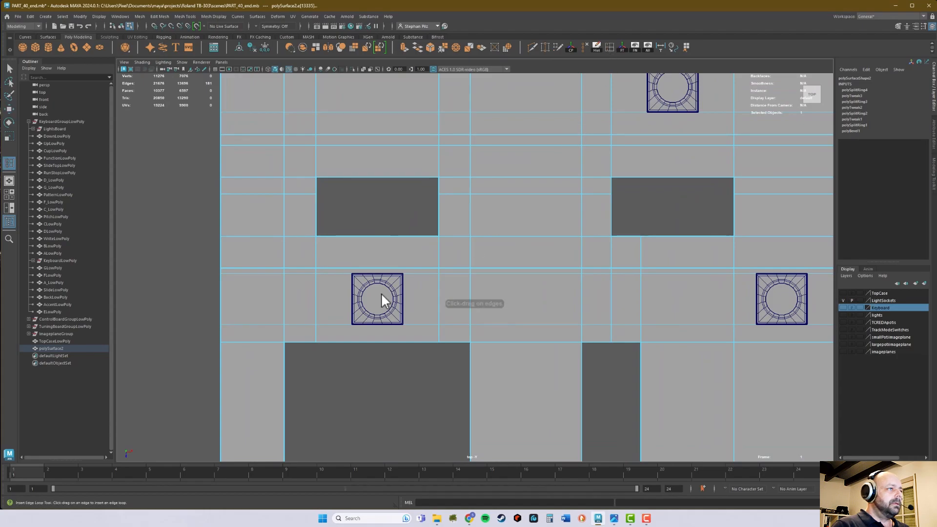
pyautogui.click(341, 275)
pyautogui.press('w')
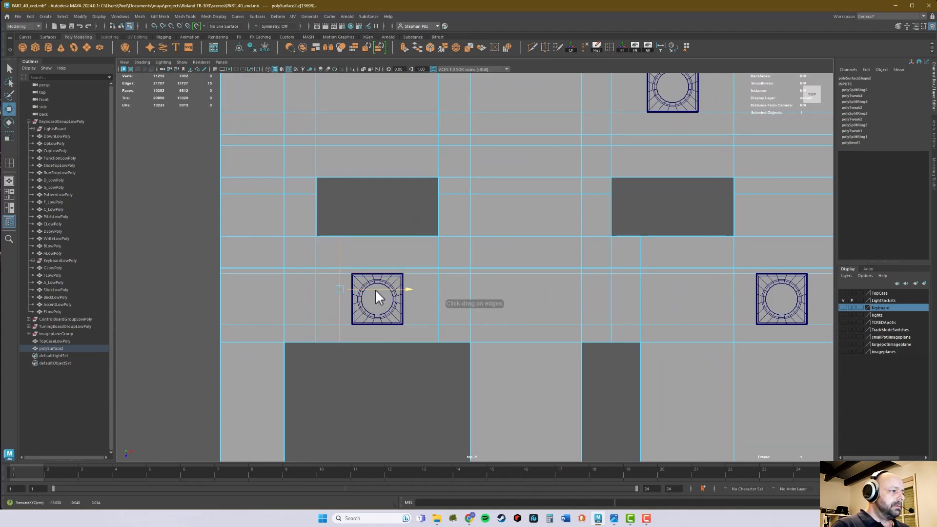
pyautogui.moveTo(376, 289); pyautogui.dragTo(373, 289)
pyautogui.moveTo(351, 272); pyautogui.dragTo(352, 273, button='middle')
pyautogui.keyDown('alt'); pyautogui.moveTo(295, 301); pyautogui.dragTo(807, 260, button='right'); pyautogui.keyUp('alt')
pyautogui.keyDown('alt'); pyautogui.moveTo(405, 296); pyautogui.dragTo(691, 205, button='middle'); pyautogui.keyUp('alt')
pyautogui.moveTo(417, 249); pyautogui.dragTo(404, 249)
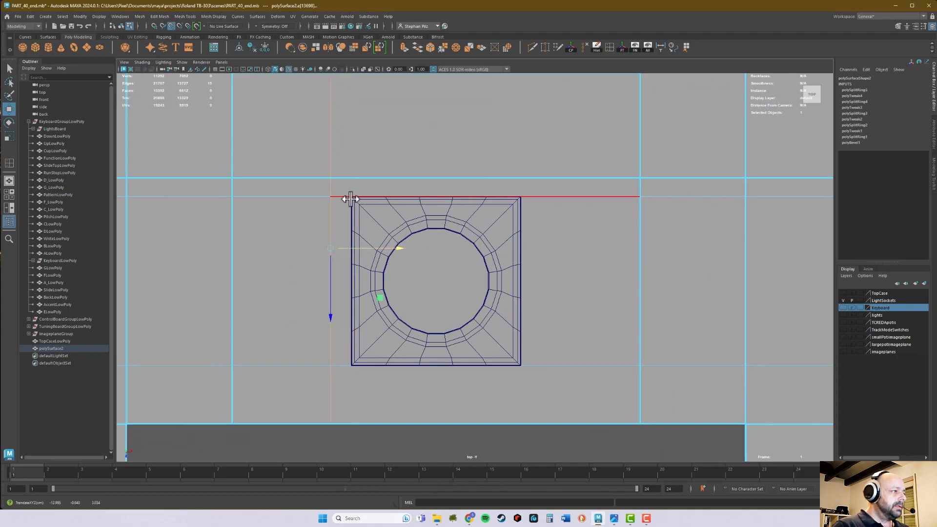
# Insert a crosswise edge loop on the right side of the leftmost lower socket and move it closer to the socket.
pyautogui.press('g')
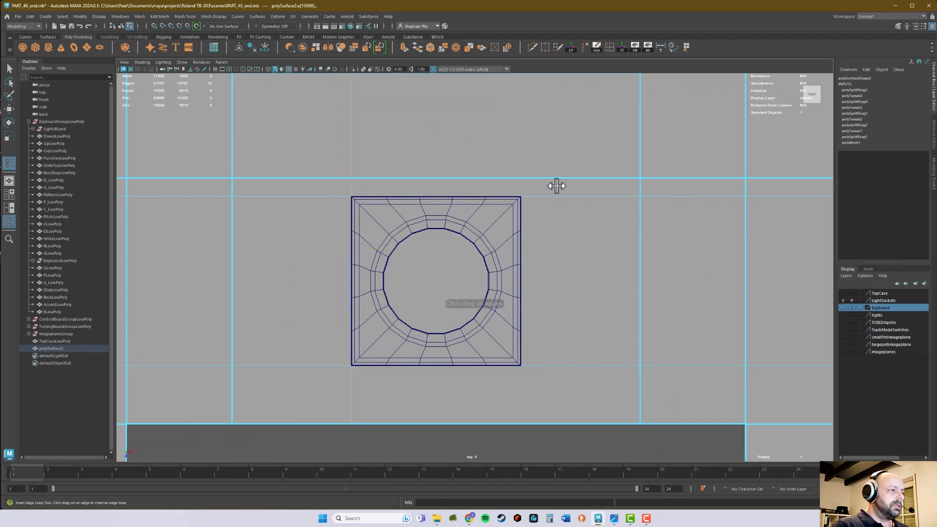
pyautogui.click(578, 179)
pyautogui.press('w')
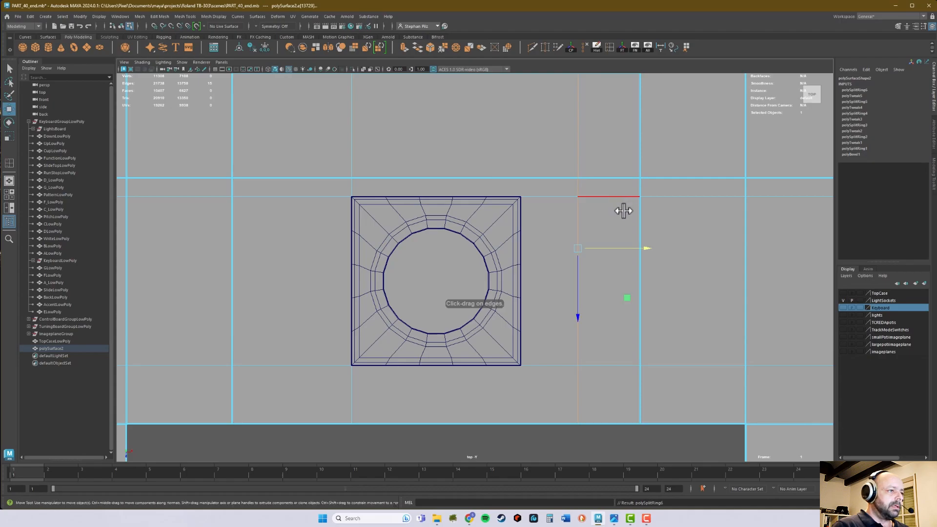
pyautogui.moveTo(630, 249); pyautogui.dragTo(612, 250)
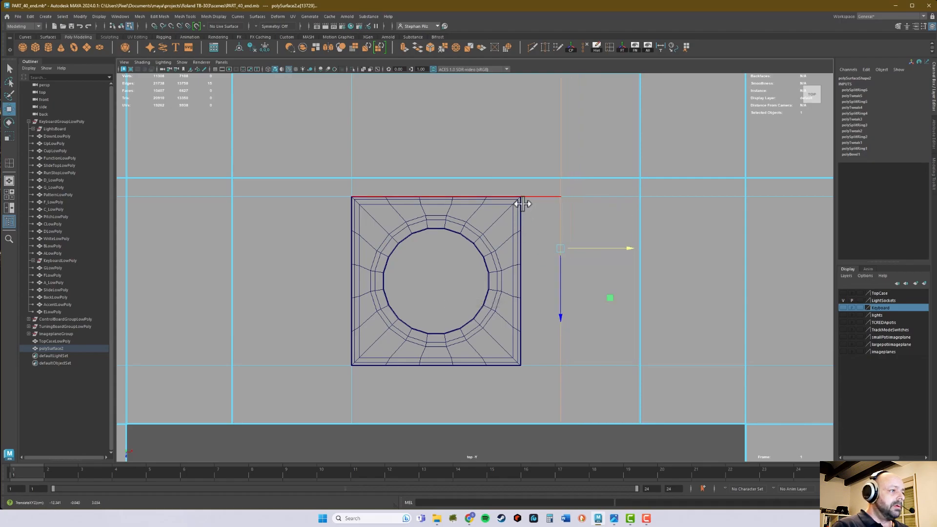
pyautogui.press('b')
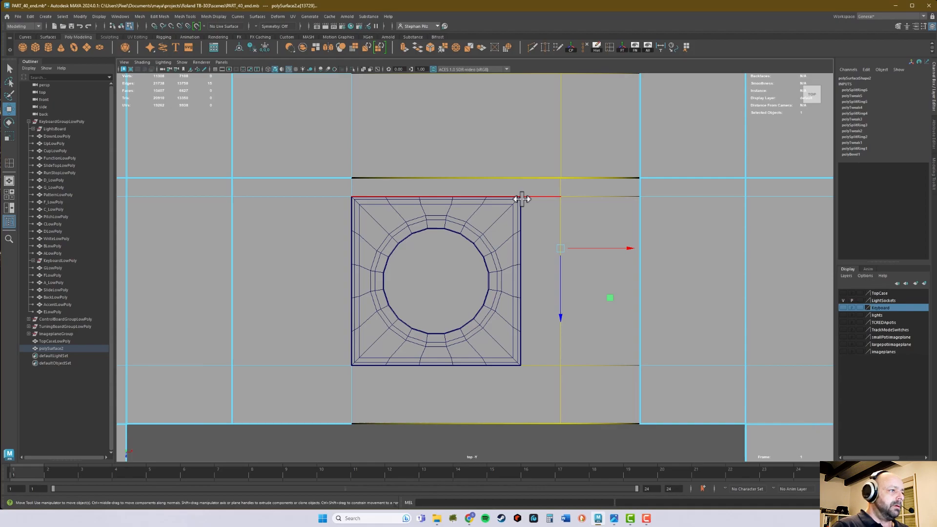
pyautogui.press('v')
pyautogui.moveTo(520, 197); pyautogui.dragTo(520, 198, button='middle')
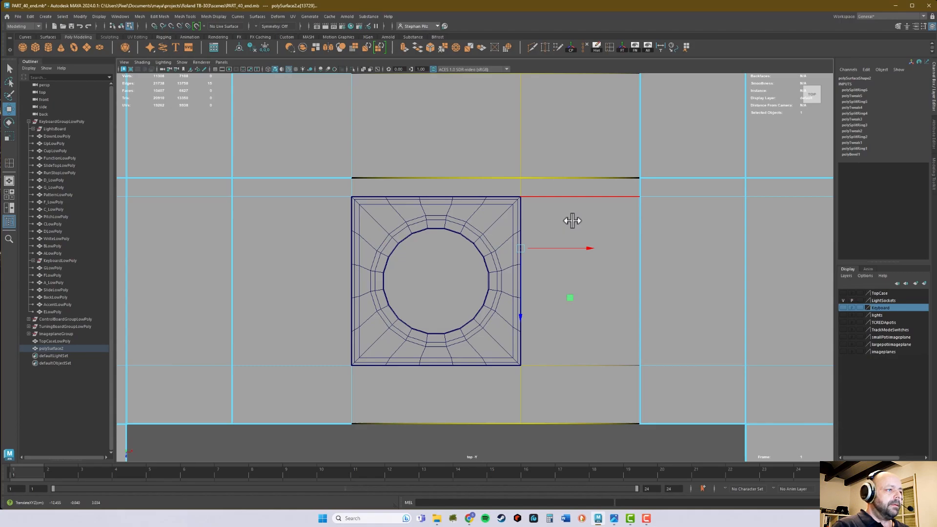
pyautogui.scroll(-3, 571, 220)
pyautogui.hotkey('ctrl', 'z')
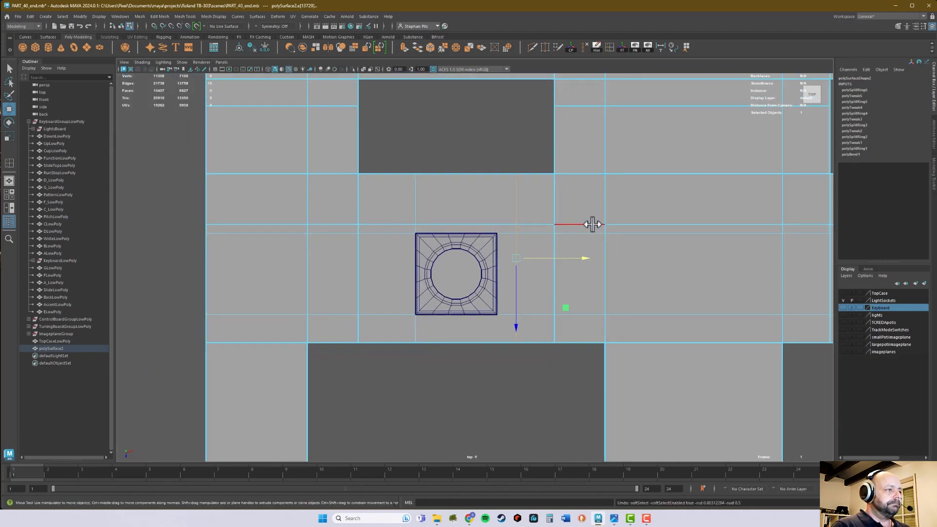
# Snap the new crosswise edge loop to the right edge of the leftmost lower socket.
pyautogui.scroll(3, 653, 252)
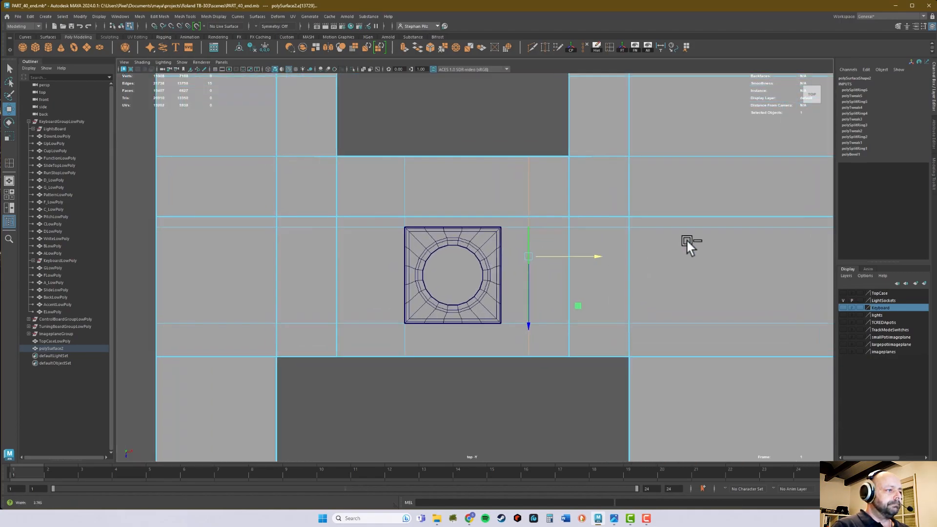
pyautogui.press('v')
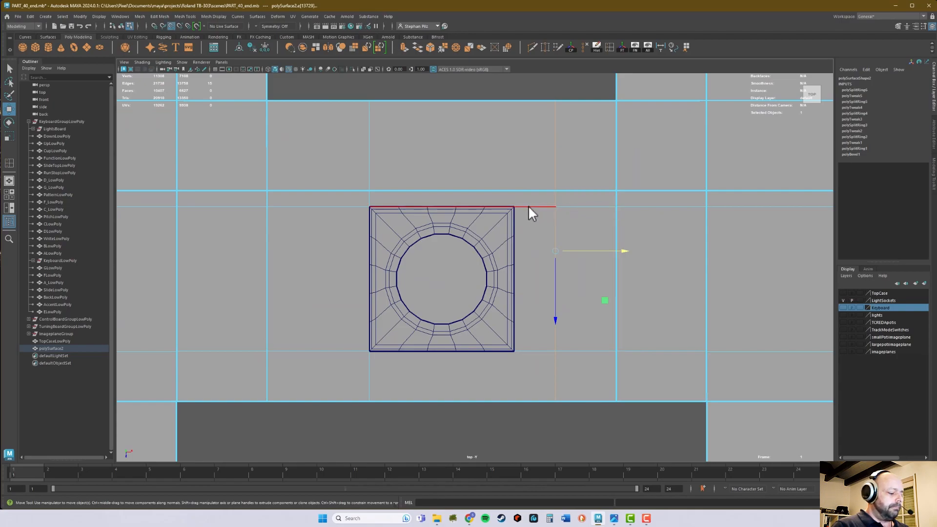
pyautogui.moveTo(516, 211); pyautogui.dragTo(515, 211, button='middle')
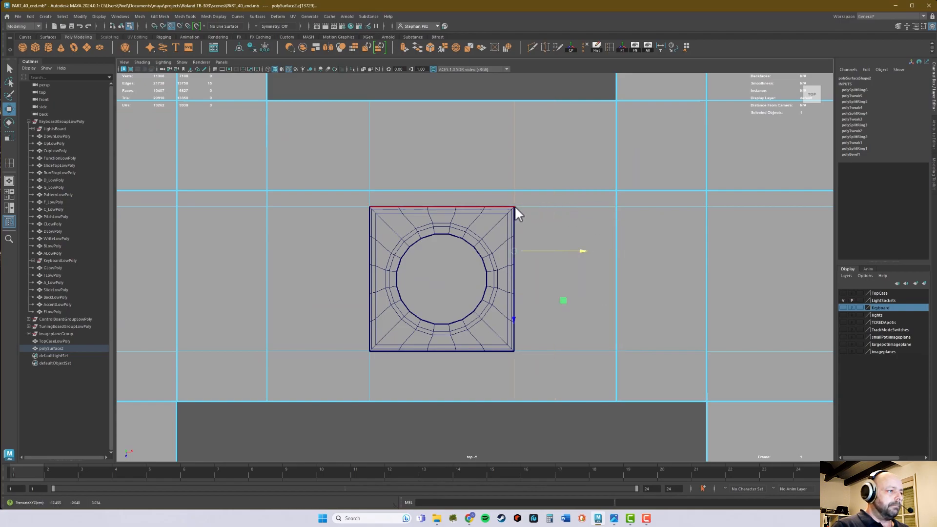
# Insert crosswise edge loops at the two leftmost upper sockets and align them to the sockets' left and right edges.
pyautogui.keyDown('alt'); pyautogui.moveTo(673, 212); pyautogui.dragTo(604, 234, button='middle'); pyautogui.keyUp('alt')
pyautogui.keyDown('alt'); pyautogui.moveTo(522, 275); pyautogui.dragTo(560, 269, button='right'); pyautogui.keyUp('alt')
pyautogui.keyDown('alt'); pyautogui.moveTo(548, 253); pyautogui.dragTo(485, 337, button='middle'); pyautogui.keyUp('alt')
pyautogui.keyDown('alt'); pyautogui.moveTo(610, 298); pyautogui.dragTo(476, 312, button='right'); pyautogui.keyUp('alt')
pyautogui.keyDown('alt'); pyautogui.moveTo(616, 271); pyautogui.dragTo(460, 305, button='middle'); pyautogui.keyUp('alt')
pyautogui.keyDown('alt'); pyautogui.moveTo(532, 301); pyautogui.dragTo(635, 292, button='right'); pyautogui.keyUp('alt')
pyautogui.keyDown('alt'); pyautogui.moveTo(429, 263); pyautogui.dragTo(464, 224, button='right'); pyautogui.keyUp('alt')
pyautogui.keyDown('alt'); pyautogui.moveTo(465, 224); pyautogui.dragTo(418, 321, button='middle'); pyautogui.keyUp('alt')
pyautogui.keyDown('alt'); pyautogui.moveTo(418, 320); pyautogui.dragTo(445, 286, button='right'); pyautogui.keyUp('alt')
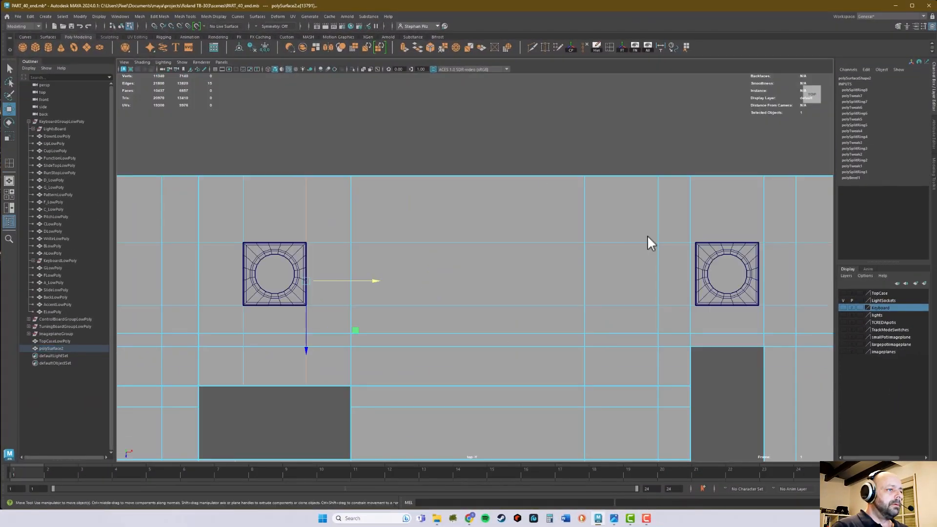
pyautogui.scroll(4, 647, 235)
pyautogui.click(377, 175)
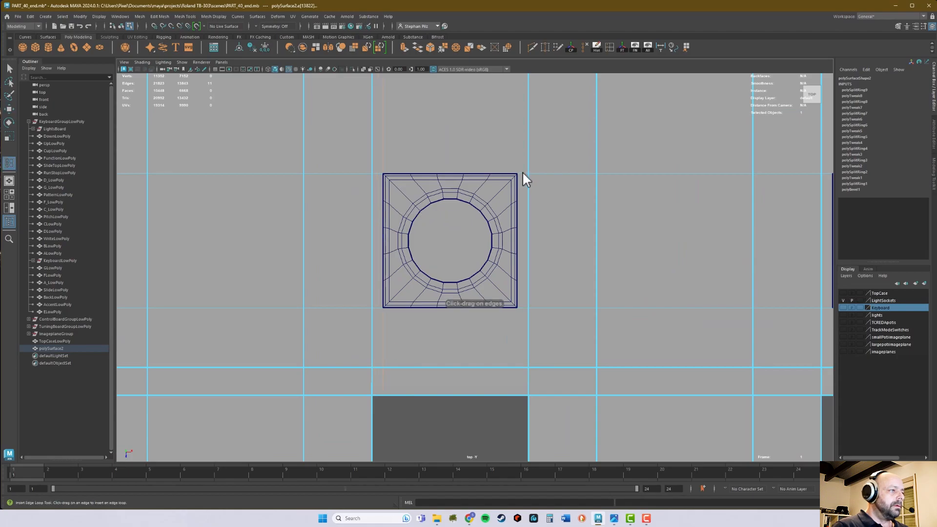
pyautogui.click(523, 177)
# Add crosswise edge loops snapped to both side edges of the third and fourth upper sockets from the left.
pyautogui.click(393, 181)
pyautogui.click(579, 181)
pyautogui.press('w')
pyautogui.scroll(-3, 506, 224)
pyautogui.click(479, 225)
pyautogui.scroll(4, 488, 196)
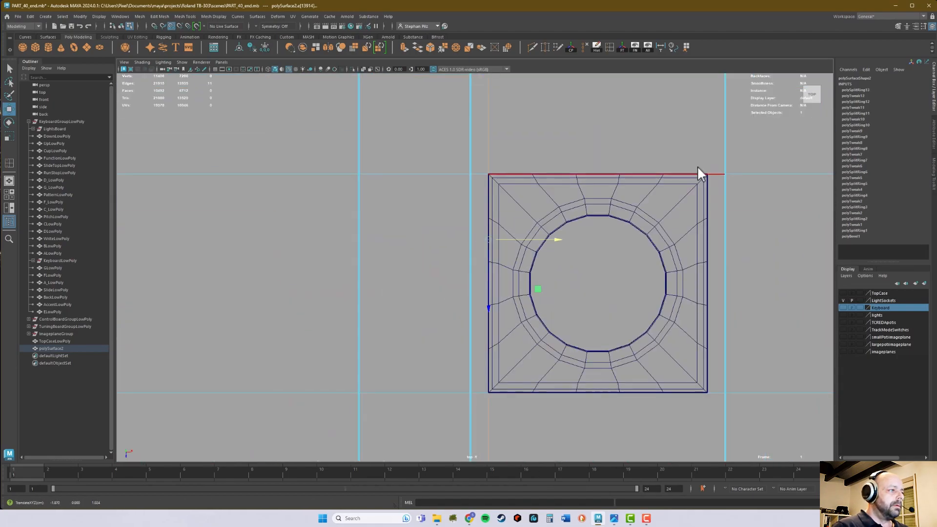
pyautogui.click(713, 174)
# Add crosswise edge loops along both side edges of the fifth and sixth upper sockets from the left.
pyautogui.click(345, 207)
pyautogui.click(576, 205)
pyautogui.click(519, 212)
pyautogui.click(749, 212)
pyautogui.press('w')
# Insert crosswise edge loops beside the rightmost upper socket and snap them to its left and right edges.
pyautogui.click(364, 187)
pyautogui.press('w')
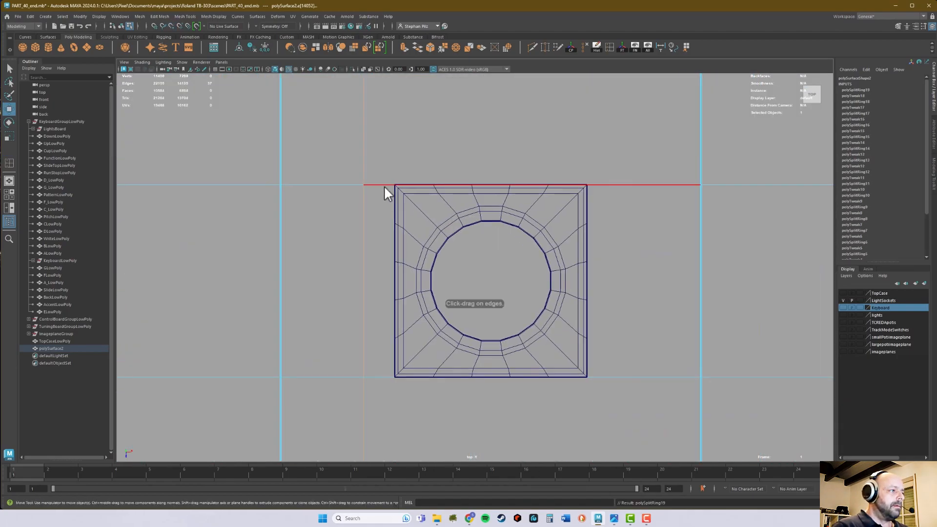
pyautogui.keyDown('alt'); pyautogui.moveTo(527, 210); pyautogui.dragTo(588, 274, button='middle'); pyautogui.keyUp('alt')
pyautogui.click(576, 263)
# Insert crosswise edge loops at the rightmost lower socket and snap them to its left and right edges.
pyautogui.click(414, 184)
pyautogui.press('w')
pyautogui.scroll(-3, 493, 205)
pyautogui.click(535, 194)
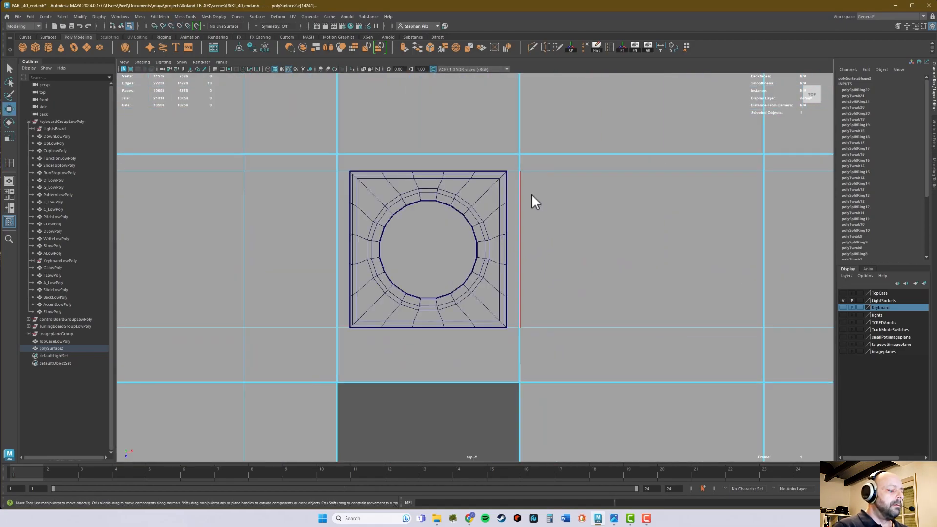
# Add crosswise edge loops snapped to both side edges of the second through fifth lower sockets from the right.
pyautogui.scroll(3, 508, 229)
pyautogui.click(490, 282)
pyautogui.press('w')
pyautogui.scroll(-4, 518, 230)
pyautogui.scroll(5, 517, 229)
pyautogui.press('w')
pyautogui.scroll(-2, 439, 234)
pyautogui.click(493, 225)
pyautogui.scroll(3, 554, 268)
pyautogui.press('w')
pyautogui.scroll(-3, 460, 302)
# Insert crosswise edge loops at the sixth lower socket from the right and snap them to its side edges.
pyautogui.press('y')
pyautogui.keyDown('alt'); pyautogui.moveTo(228, 350); pyautogui.dragTo(480, 272, button='middle'); pyautogui.keyUp('alt')
pyautogui.click(481, 275)
pyautogui.press('w')
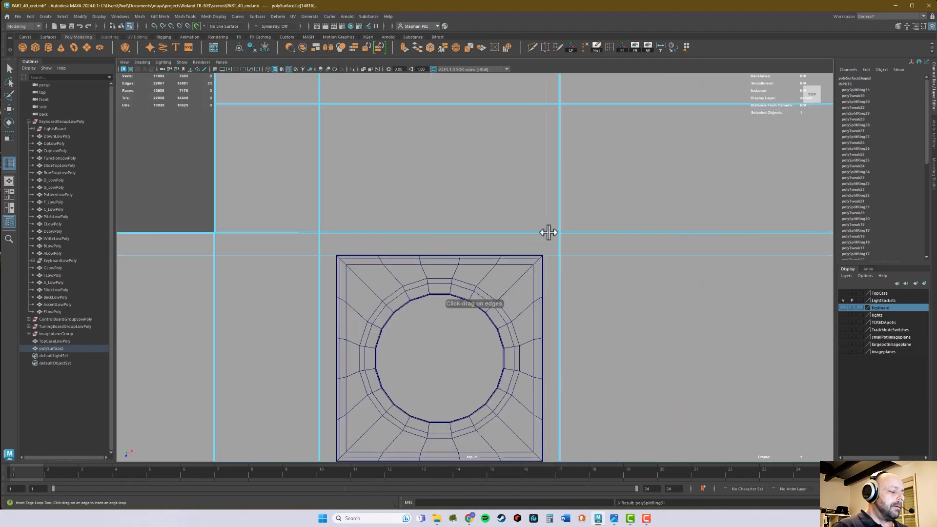
pyautogui.click(548, 233)
pyautogui.scroll(-2, 498, 210)
pyautogui.press('w')
pyautogui.keyDown('alt'); pyautogui.moveTo(372, 159); pyautogui.dragTo(538, 119, button='middle'); pyautogui.keyUp('alt')
# Insert crosswise edge loops at the seventh lower socket from the right and snap them to its side edges.
pyautogui.click(304, 367)
pyautogui.press('w')
pyautogui.moveTo(360, 140); pyautogui.dragTo(367, 140, button='middle')
pyautogui.scroll(3, 427, 328)
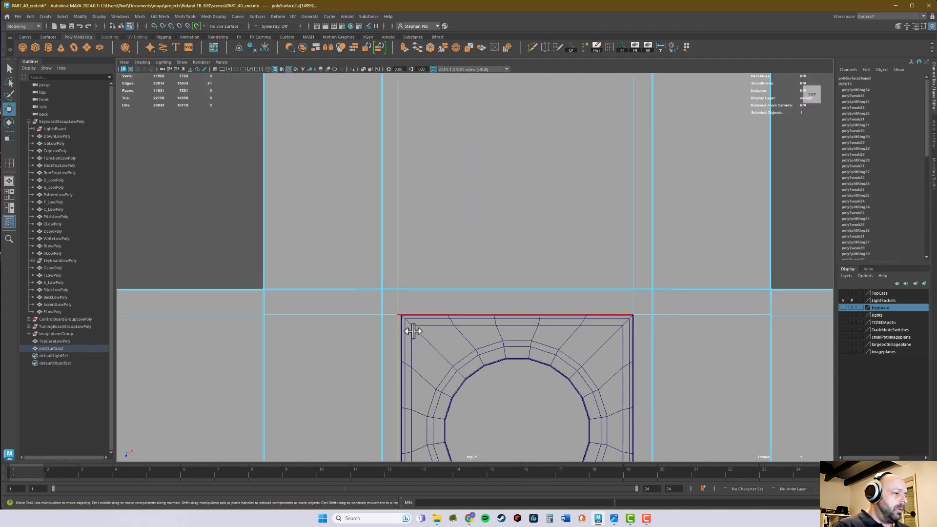
pyautogui.scroll(-3, 427, 328)
pyautogui.click(385, 331)
# Add crosswise edge loops snapped to both side edges of the eighth and ninth lower sockets from the right.
pyautogui.click(222, 360)
pyautogui.press('w')
pyautogui.click(413, 284)
pyautogui.press('w')
pyautogui.keyDown('alt'); pyautogui.moveTo(457, 142); pyautogui.dragTo(444, 205, button='middle'); pyautogui.keyUp('alt')
pyautogui.click(259, 348)
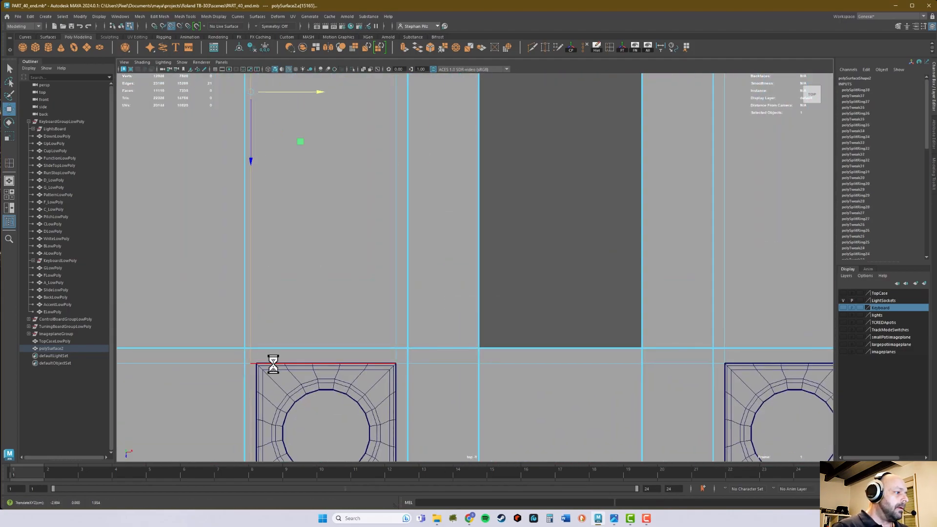
pyautogui.keyDown('alt'); pyautogui.moveTo(286, 342); pyautogui.dragTo(810, 346, button='middle'); pyautogui.keyUp('alt')
# Add crosswise edge loops along both side edges of the tenth and eleventh lower sockets from the right.
pyautogui.click(448, 352)
pyautogui.click(313, 352)
pyautogui.keyDown('alt'); pyautogui.moveTo(314, 352); pyautogui.dragTo(766, 283, button='middle'); pyautogui.keyUp('alt')
pyautogui.click(438, 282)
# Add crosswise edge loops along the side edges of the remaining lower sockets near the panel's left end.
pyautogui.keyDown('alt'); pyautogui.moveTo(387, 241); pyautogui.dragTo(586, 341, button='middle'); pyautogui.keyUp('alt')
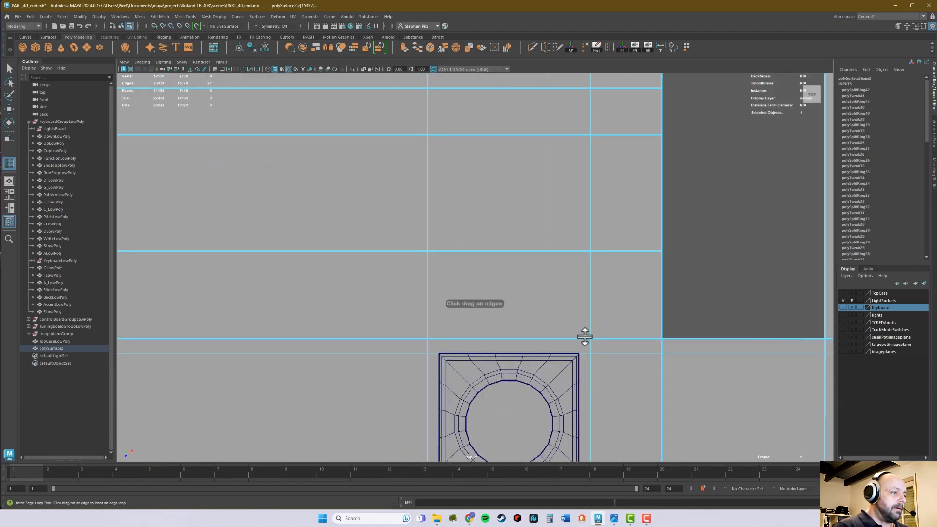
pyautogui.keyDown('alt'); pyautogui.moveTo(752, 293); pyautogui.dragTo(677, 326, button='right'); pyautogui.keyUp('alt')
pyautogui.keyDown('alt'); pyautogui.moveTo(677, 327); pyautogui.dragTo(575, 324, button='right'); pyautogui.keyUp('alt')
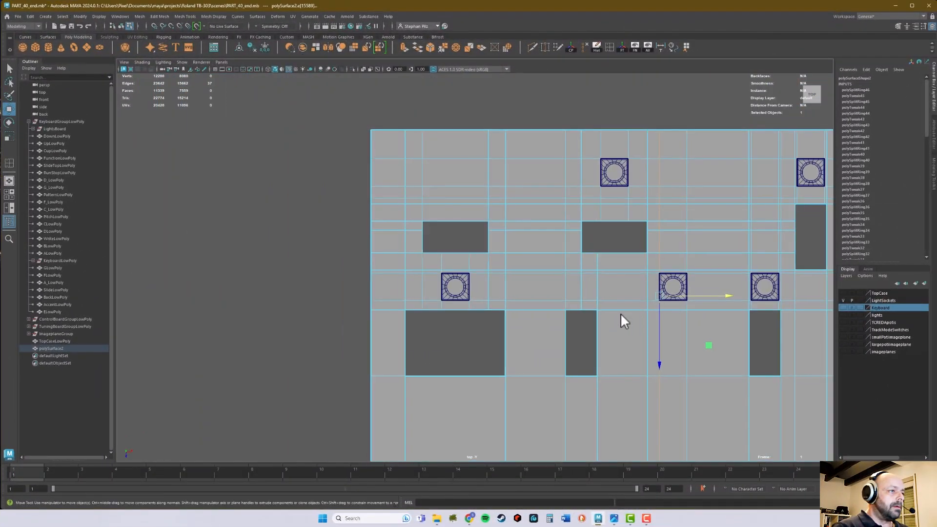
pyautogui.keyDown('alt'); pyautogui.moveTo(707, 320); pyautogui.dragTo(491, 320, button='middle'); pyautogui.keyUp('alt')
pyautogui.keyDown('alt'); pyautogui.moveTo(769, 337); pyautogui.dragTo(622, 347, button='right'); pyautogui.keyUp('alt')
pyautogui.keyDown('alt'); pyautogui.moveTo(714, 335); pyautogui.dragTo(537, 346, button='middle'); pyautogui.keyUp('alt')
# Delete the panel faces enclosed by the edge loops beneath every upper and lower light socket.
pyautogui.press('q')
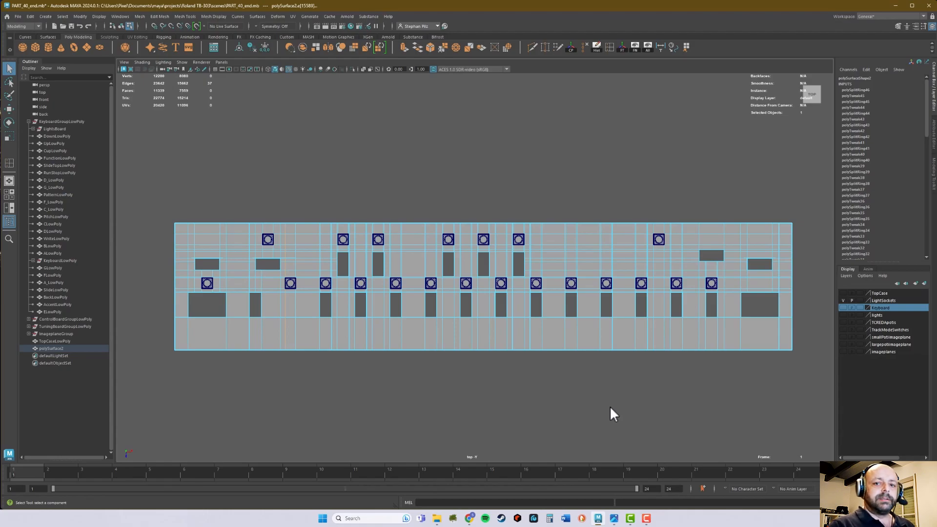
pyautogui.keyDown('alt'); pyautogui.moveTo(430, 377); pyautogui.dragTo(578, 385, button='right'); pyautogui.keyUp('alt')
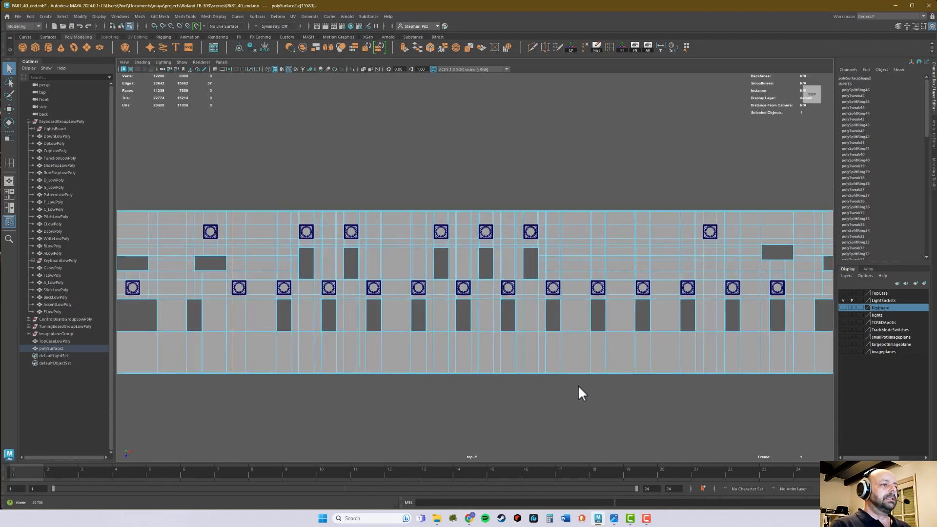
pyautogui.keyDown('alt'); pyautogui.moveTo(558, 342); pyautogui.dragTo(445, 323, button='middle'); pyautogui.keyUp('alt')
pyautogui.keyDown('alt'); pyautogui.moveTo(444, 323); pyautogui.dragTo(720, 324, button='right'); pyautogui.keyUp('alt')
pyautogui.keyDown('alt'); pyautogui.moveTo(720, 324); pyautogui.dragTo(580, 312, button='middle'); pyautogui.keyUp('alt')
pyautogui.keyDown('alt'); pyautogui.moveTo(517, 291); pyautogui.dragTo(675, 235, button='right'); pyautogui.keyUp('alt')
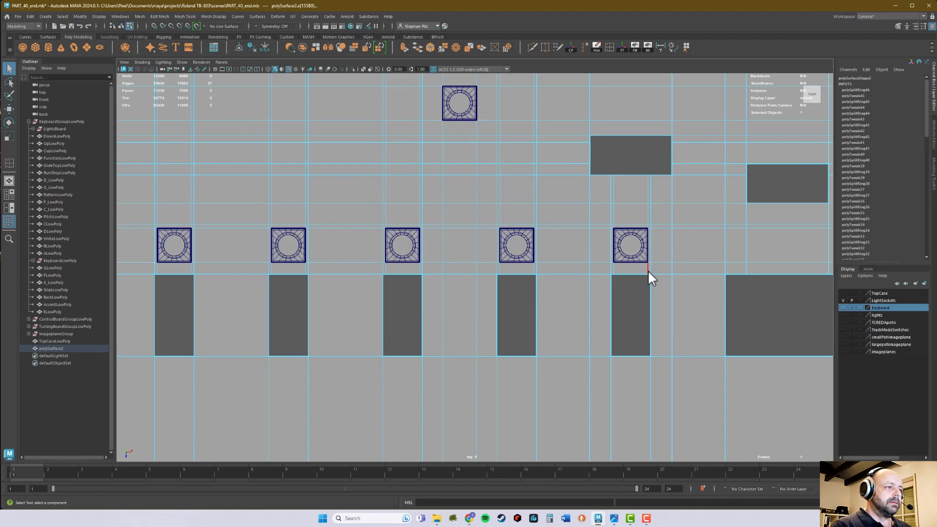
pyautogui.moveTo(634, 244)
pyautogui.mouseDown(button='right')
pyautogui.moveTo(631, 259)
pyautogui.moveTo(632, 244)
pyautogui.mouseUp(button='right')
pyautogui.click(632, 252)
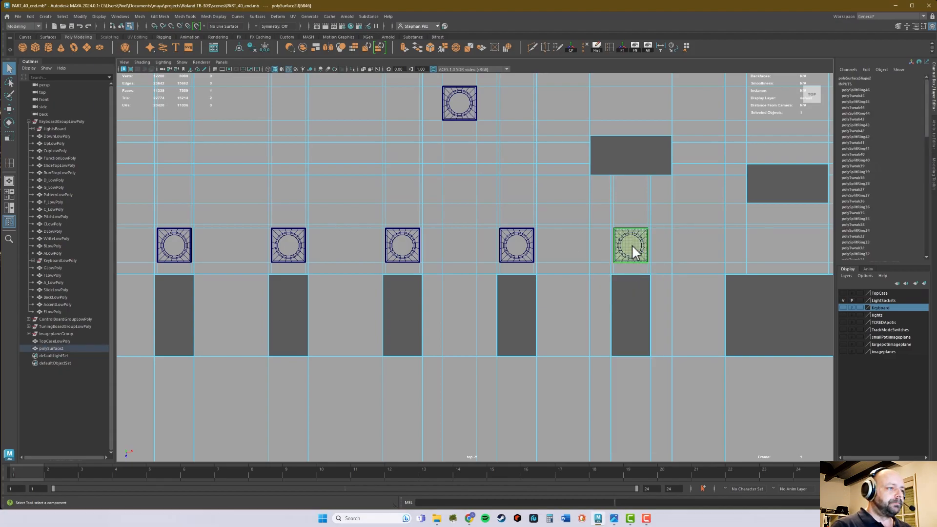
pyautogui.keyDown('alt'); pyautogui.moveTo(583, 221); pyautogui.dragTo(651, 242, button='middle'); pyautogui.keyUp('alt')
pyautogui.click(561, 239)
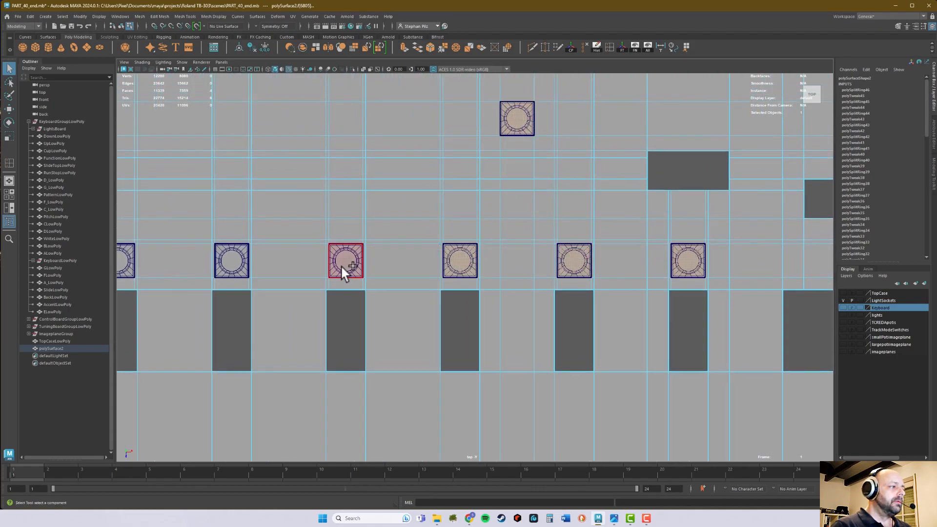
pyautogui.click(230, 263)
pyautogui.keyDown('alt'); pyautogui.moveTo(294, 257); pyautogui.dragTo(529, 245, button='middle'); pyautogui.keyUp('alt')
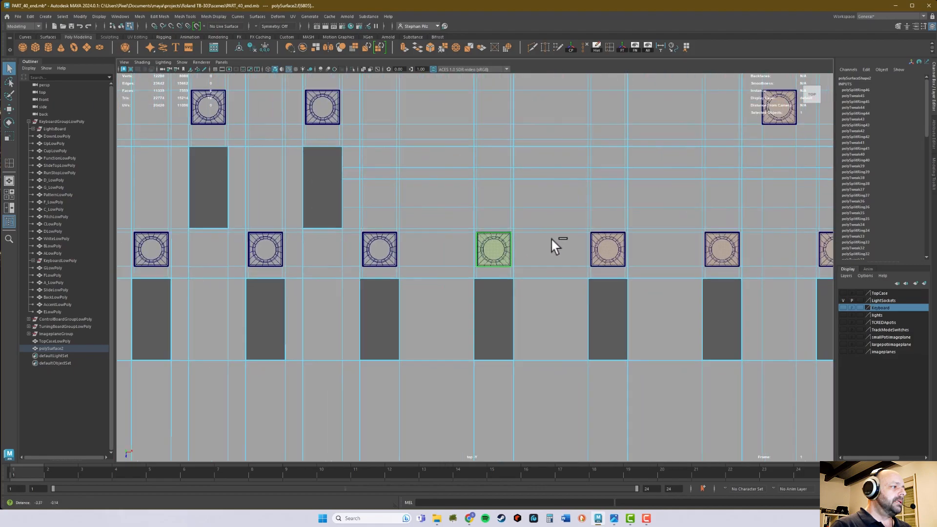
pyautogui.click(437, 192)
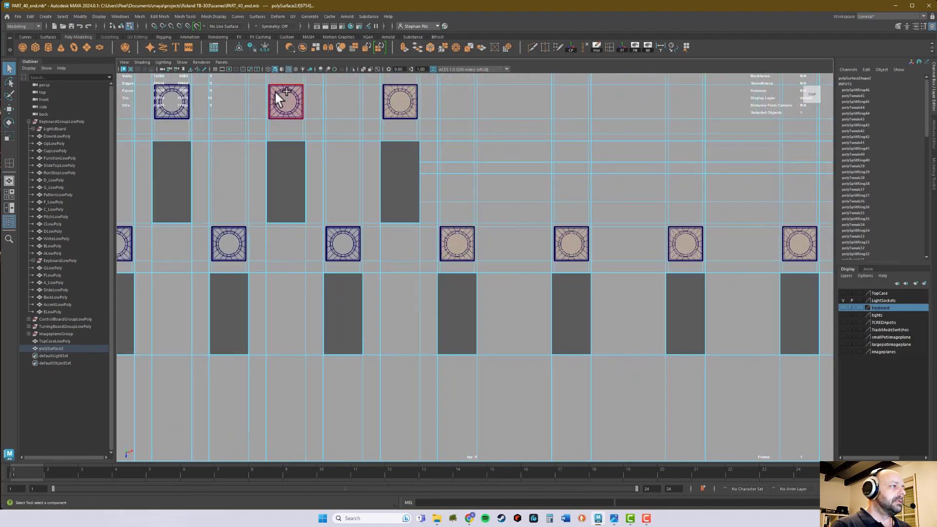
pyautogui.click(236, 245)
pyautogui.keyDown('alt'); pyautogui.moveTo(251, 189); pyautogui.dragTo(449, 119, button='middle'); pyautogui.keyUp('alt')
pyautogui.click(449, 120)
pyautogui.click(426, 157)
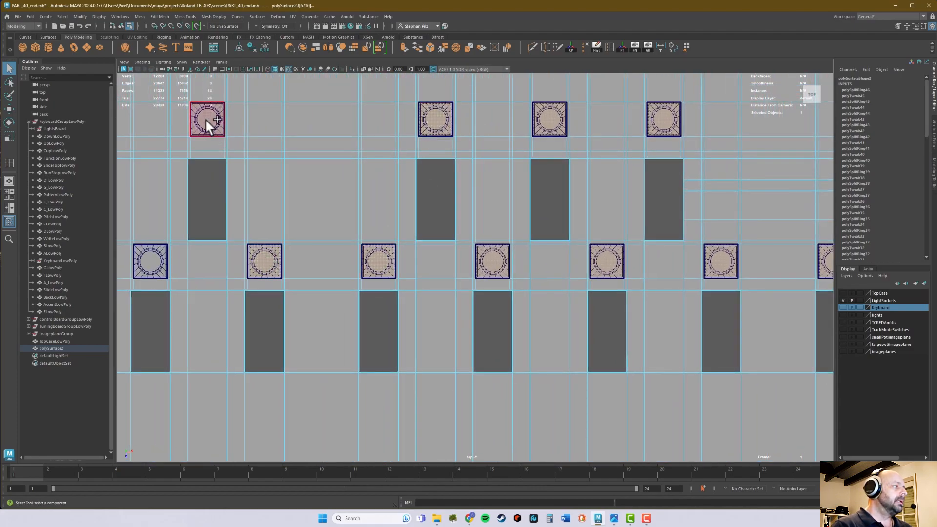
pyautogui.click(151, 255)
pyautogui.keyDown('alt'); pyautogui.moveTo(169, 240); pyautogui.dragTo(654, 257, button='middle'); pyautogui.keyUp('alt')
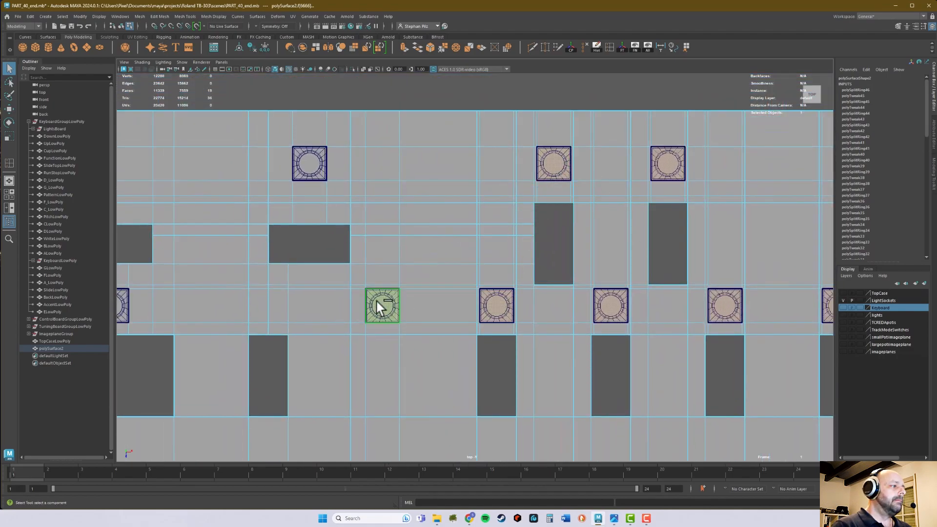
pyautogui.click(309, 160)
pyautogui.keyDown('alt'); pyautogui.moveTo(266, 200); pyautogui.dragTo(685, 182, button='middle'); pyautogui.keyUp('alt')
pyautogui.keyDown('shift'); pyautogui.click(526, 279); pyautogui.keyUp('shift')
pyautogui.scroll(-5, 540, 279)
pyautogui.keyDown('alt'); pyautogui.moveTo(705, 257); pyautogui.dragTo(513, 238, button='middle'); pyautogui.keyUp('alt')
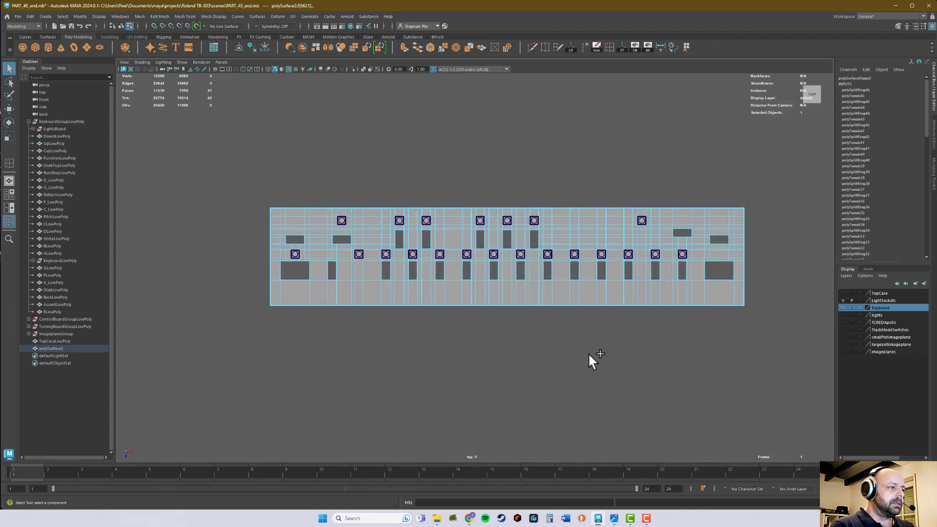
pyautogui.press('Delete')
# Examine how closely the new panel openings line up with the light socket borders in the top view.
pyautogui.keyDown('alt'); pyautogui.moveTo(440, 298); pyautogui.dragTo(761, 313, button='right'); pyautogui.keyUp('alt')
pyautogui.keyDown('alt'); pyautogui.moveTo(504, 297); pyautogui.dragTo(713, 281, button='right'); pyautogui.keyUp('alt')
pyautogui.keyDown('alt'); pyautogui.moveTo(586, 279); pyautogui.dragTo(695, 274, button='right'); pyautogui.keyUp('alt')
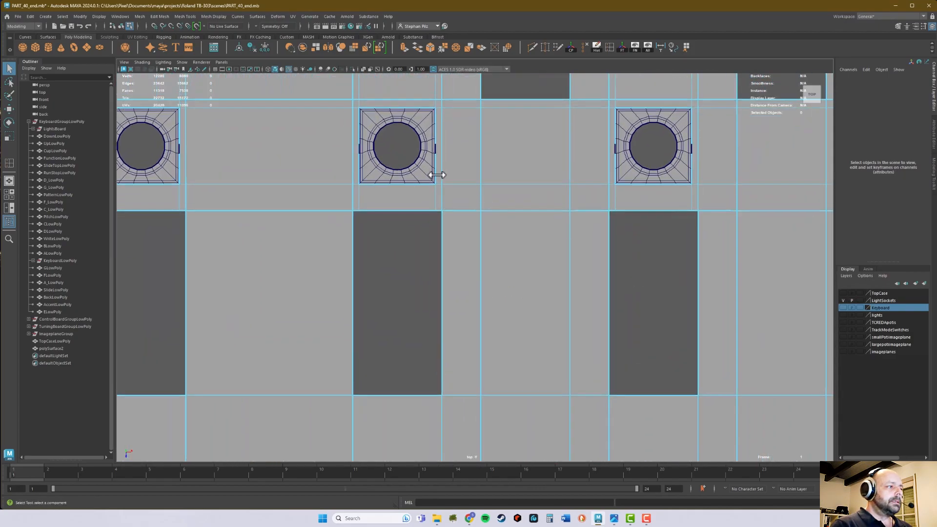
pyautogui.keyDown('alt'); pyautogui.moveTo(438, 171); pyautogui.dragTo(396, 278, button='middle'); pyautogui.keyUp('alt')
pyautogui.keyDown('alt'); pyautogui.moveTo(464, 289); pyautogui.dragTo(709, 300, button='right'); pyautogui.keyUp('alt')
pyautogui.keyDown('alt'); pyautogui.moveTo(709, 301); pyautogui.dragTo(477, 306, button='middle'); pyautogui.keyUp('alt')
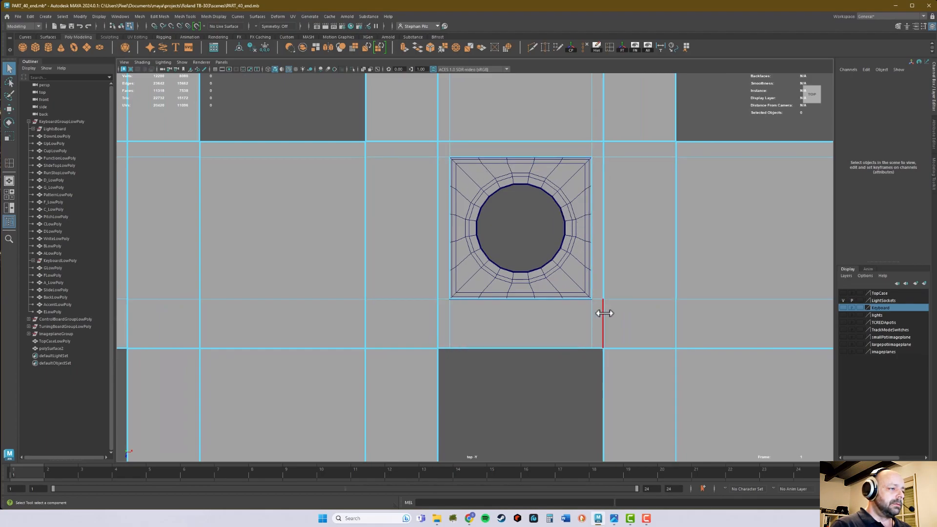
pyautogui.keyDown('alt'); pyautogui.moveTo(619, 311); pyautogui.dragTo(638, 210, button='right'); pyautogui.keyUp('alt')
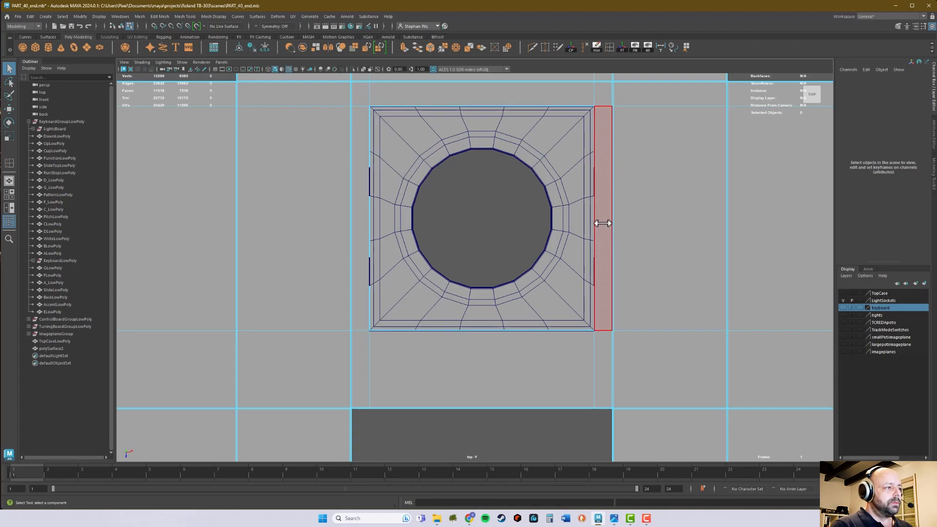
pyautogui.keyDown('alt'); pyautogui.moveTo(749, 230); pyautogui.dragTo(479, 255, button='right'); pyautogui.keyUp('alt')
pyautogui.keyDown('alt'); pyautogui.moveTo(479, 255); pyautogui.dragTo(508, 236, button='middle'); pyautogui.keyUp('alt')
pyautogui.moveTo(589, 244); pyautogui.dragTo(617, 222, button='right')
# Inspect the panel's socket openings from several angles in the perspective view.
pyautogui.press('space')
pyautogui.press('space')
pyautogui.keyDown('alt'); pyautogui.moveTo(722, 187); pyautogui.dragTo(578, 206, button='right'); pyautogui.keyUp('alt')
pyautogui.keyDown('alt'); pyautogui.moveTo(630, 210); pyautogui.dragTo(582, 215); pyautogui.keyUp('alt')
pyautogui.keyDown('alt'); pyautogui.moveTo(583, 215); pyautogui.dragTo(560, 398, button='middle'); pyautogui.keyUp('alt')
pyautogui.keyDown('alt'); pyautogui.moveTo(570, 283); pyautogui.dragTo(503, 227); pyautogui.keyUp('alt')
pyautogui.keyDown('alt'); pyautogui.moveTo(547, 230); pyautogui.dragTo(493, 228, button='right'); pyautogui.keyUp('alt')
pyautogui.keyDown('alt'); pyautogui.moveTo(671, 172); pyautogui.dragTo(507, 295, button='middle'); pyautogui.keyUp('alt')
pyautogui.keyDown('alt'); pyautogui.moveTo(557, 263); pyautogui.dragTo(527, 255, button='right'); pyautogui.keyUp('alt')
pyautogui.keyDown('alt'); pyautogui.moveTo(528, 255); pyautogui.dragTo(522, 236); pyautogui.keyUp('alt')
pyautogui.keyDown('alt'); pyautogui.moveTo(544, 234); pyautogui.dragTo(543, 264, button='middle'); pyautogui.keyUp('alt')
pyautogui.keyDown('alt'); pyautogui.moveTo(557, 260); pyautogui.dragTo(508, 273, button='right'); pyautogui.keyUp('alt')
pyautogui.keyDown('alt'); pyautogui.moveTo(508, 274); pyautogui.dragTo(518, 276); pyautogui.keyUp('alt')
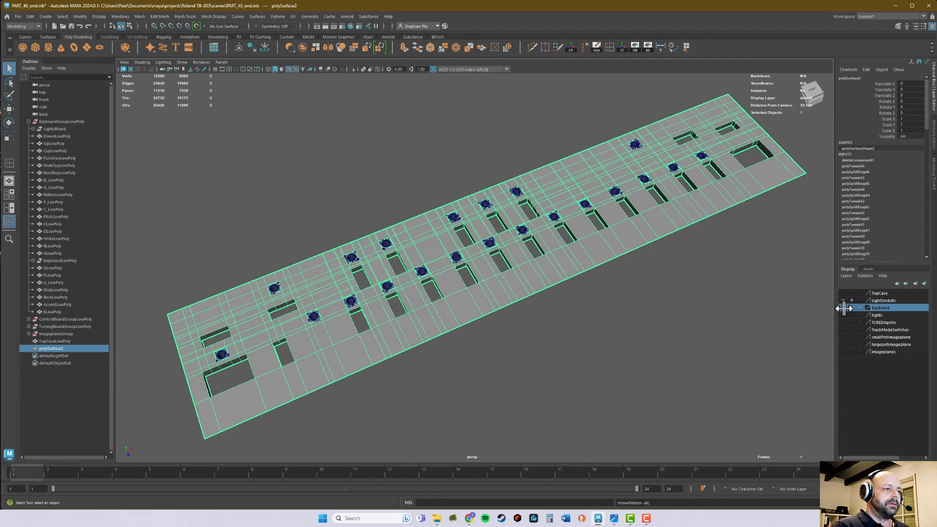
# Show the Keyboard display layer and unparent the KeyboardLowPoly group from KeyboardGroupLowPoly.
pyautogui.click(843, 308)
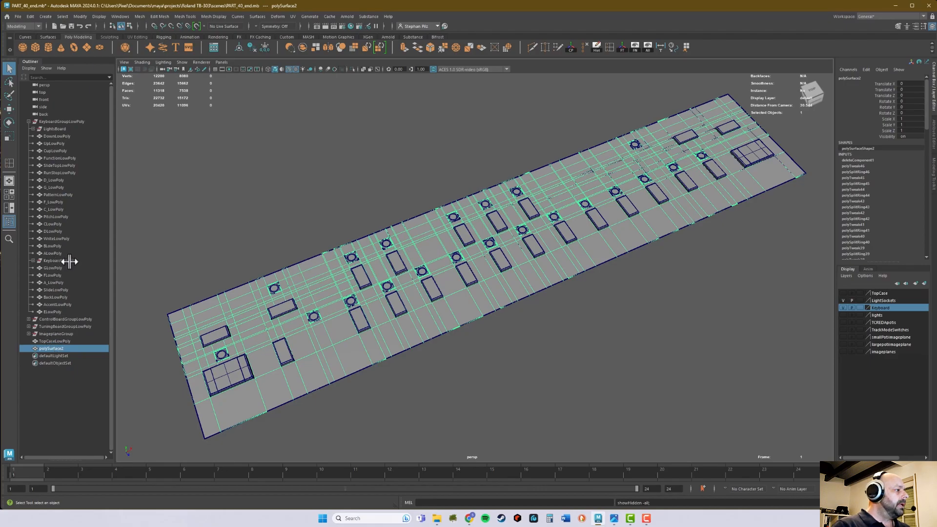
pyautogui.click(33, 260)
pyautogui.click(61, 260)
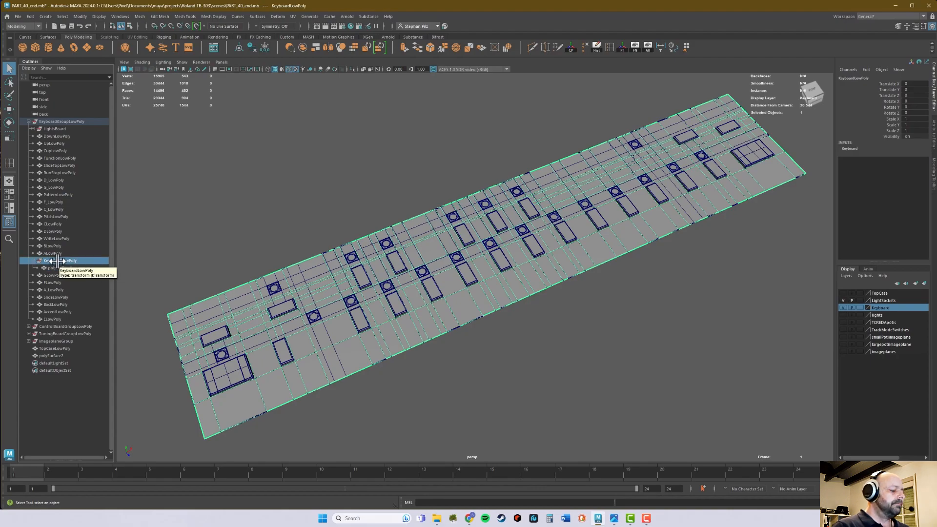
pyautogui.hotkey('shift', 'p')
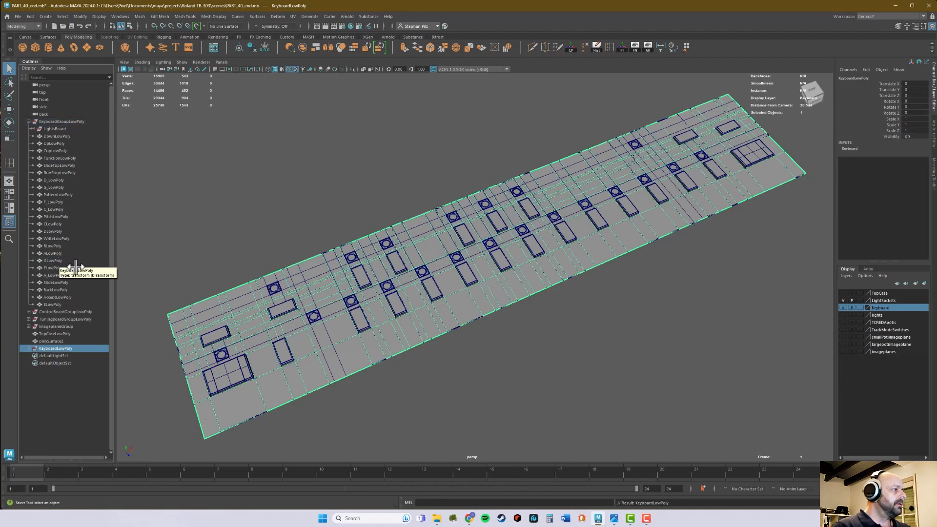
# Remove the KeyboardLowPoly group from the Keyboard display layer and hide that layer.
pyautogui.click(675, 345)
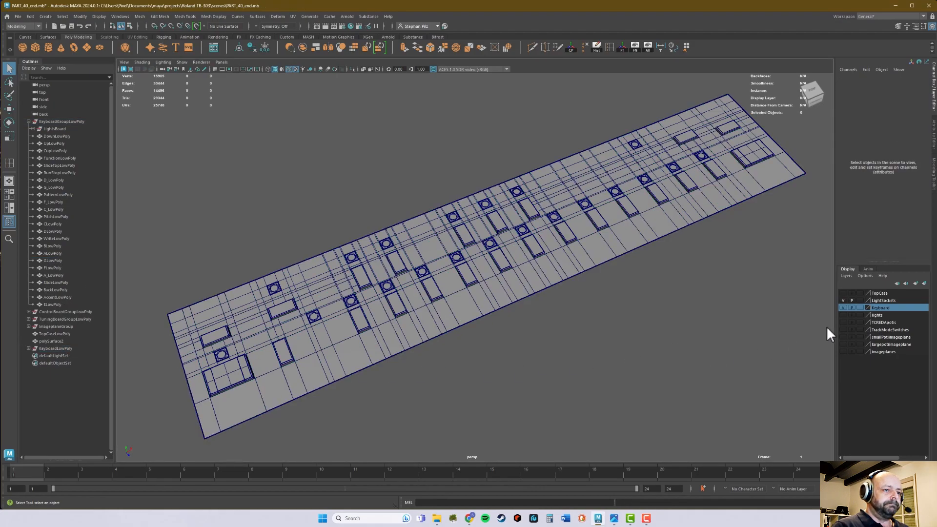
pyautogui.rightClick(886, 308)
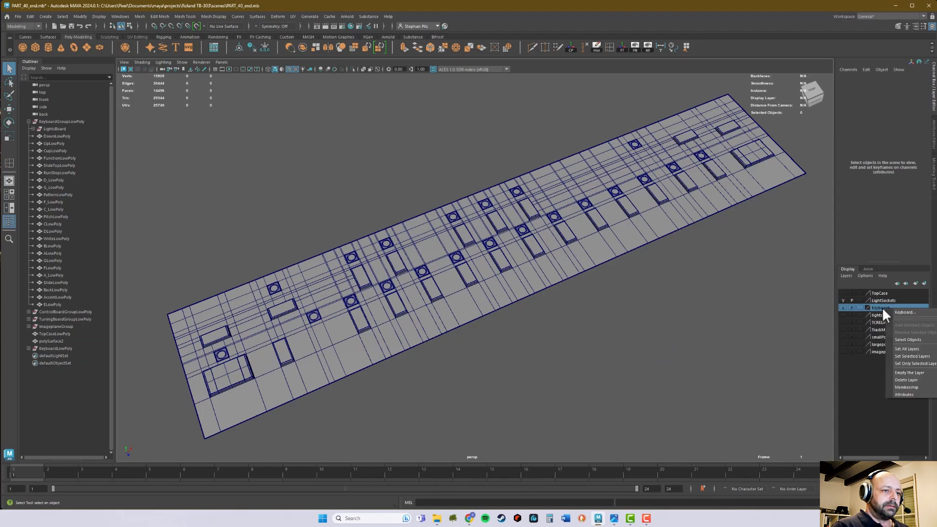
pyautogui.click(58, 348)
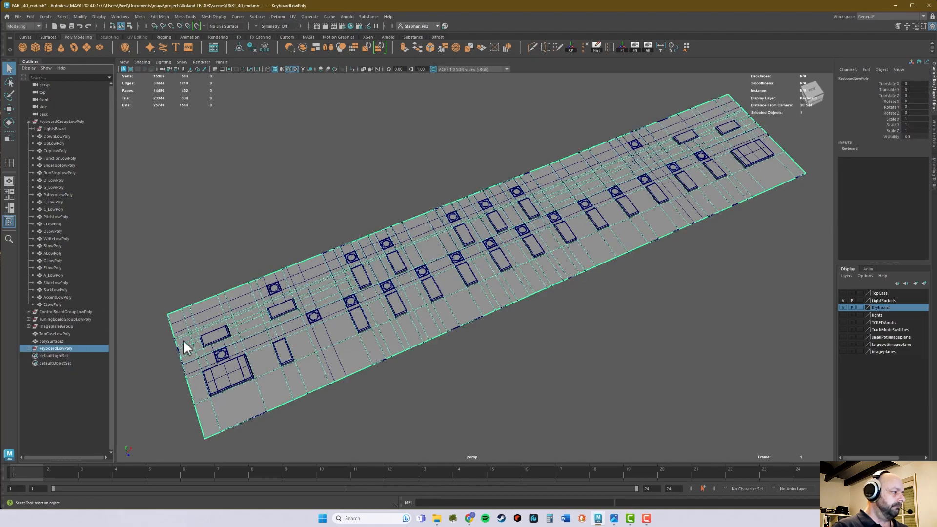
pyautogui.rightClick(888, 308)
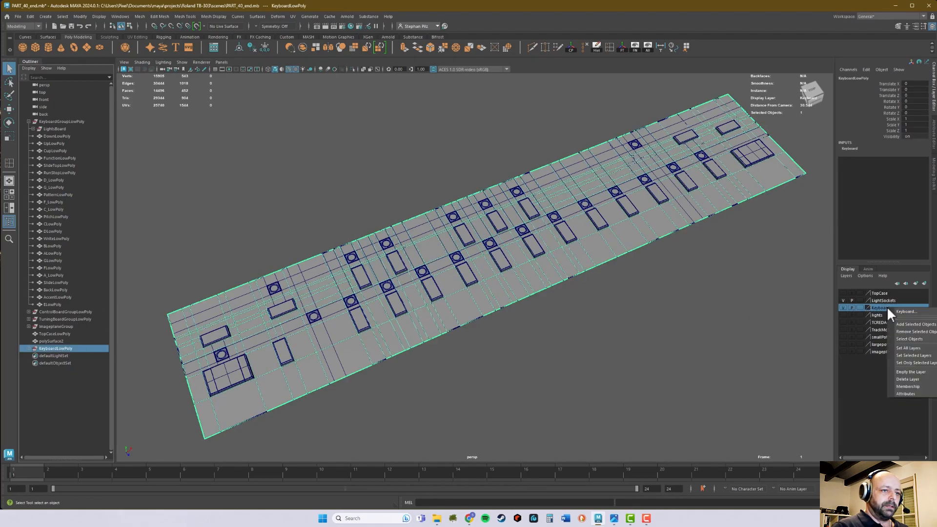
pyautogui.click(905, 330)
pyautogui.click(844, 308)
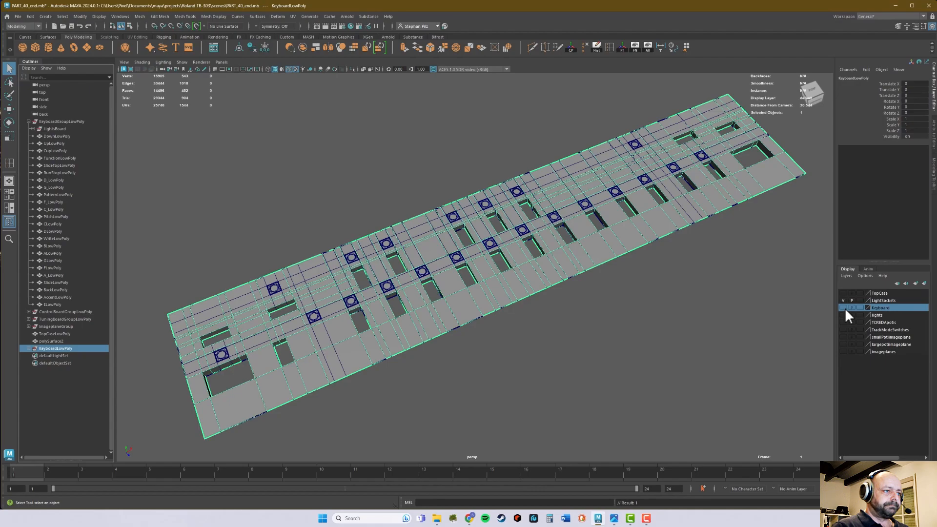
pyautogui.click(772, 325)
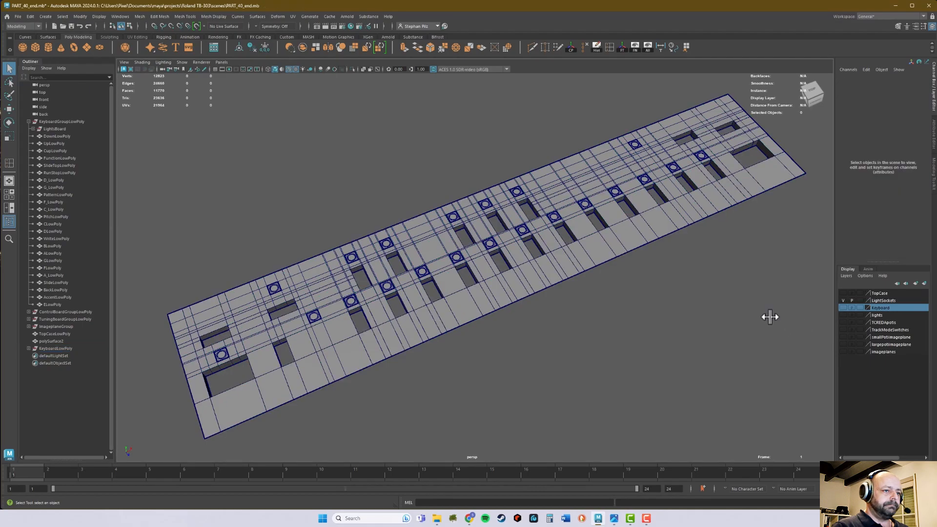
# Rename the edited panel mesh polySurface2 as KeyboardLowPoly.
pyautogui.click(674, 215)
pyautogui.keyDown('alt'); pyautogui.moveTo(274, 354); pyautogui.dragTo(699, 339, button='right'); pyautogui.keyUp('alt')
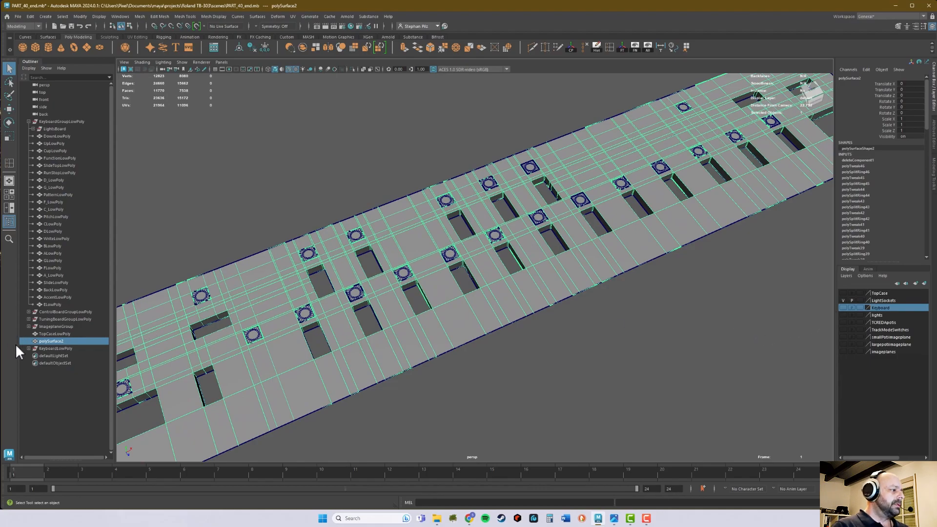
pyautogui.doubleClick(58, 341)
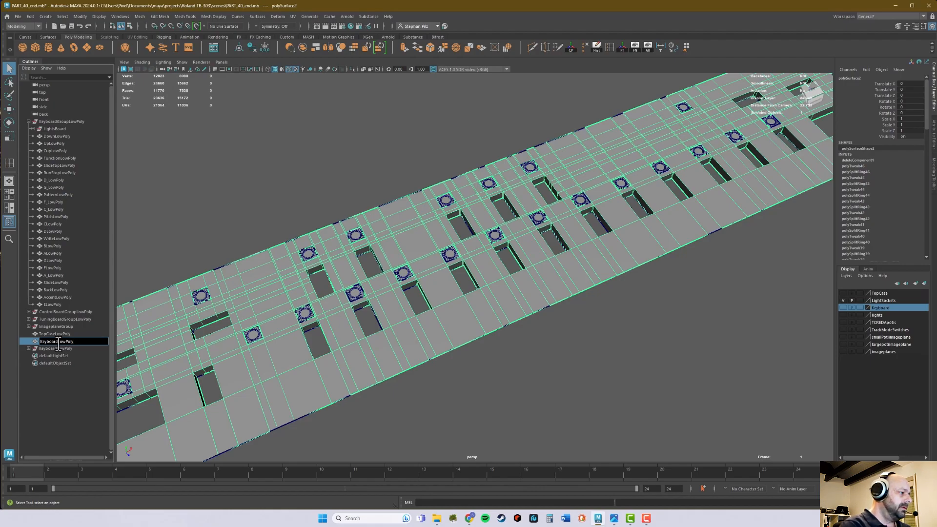
pyautogui.press('Return')
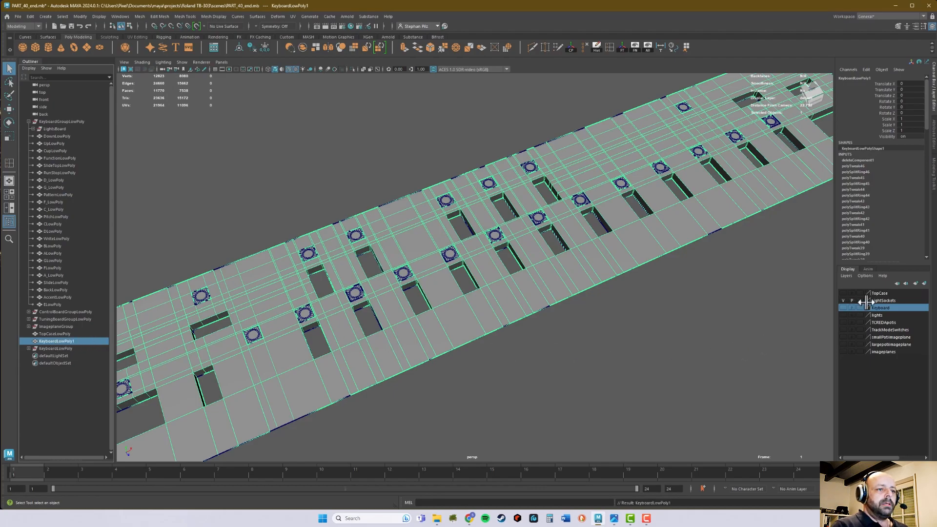
# Create a display layer containing the renamed panel mesh and name it KeyboardLowPolyLayer.
pyautogui.click(925, 284)
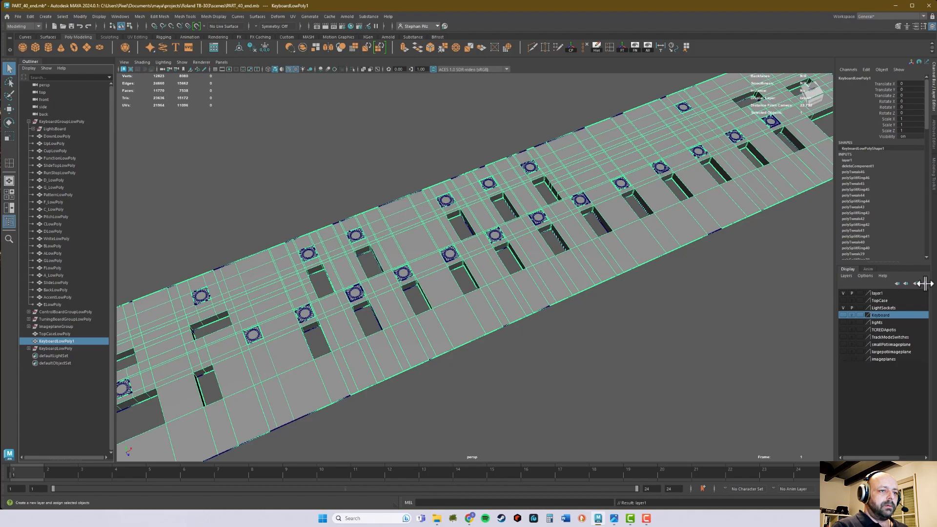
pyautogui.doubleClick(877, 293)
pyautogui.doubleClick(612, 149)
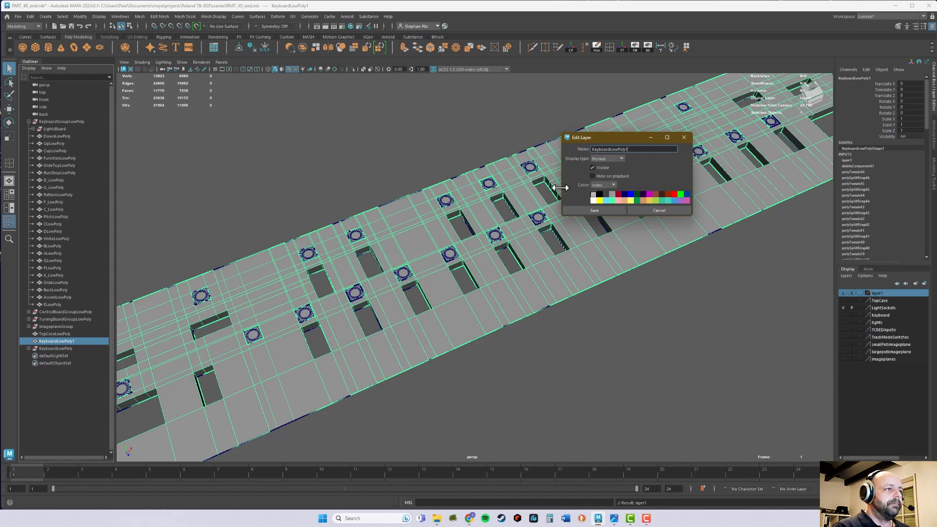
pyautogui.click(598, 211)
pyautogui.click(628, 187)
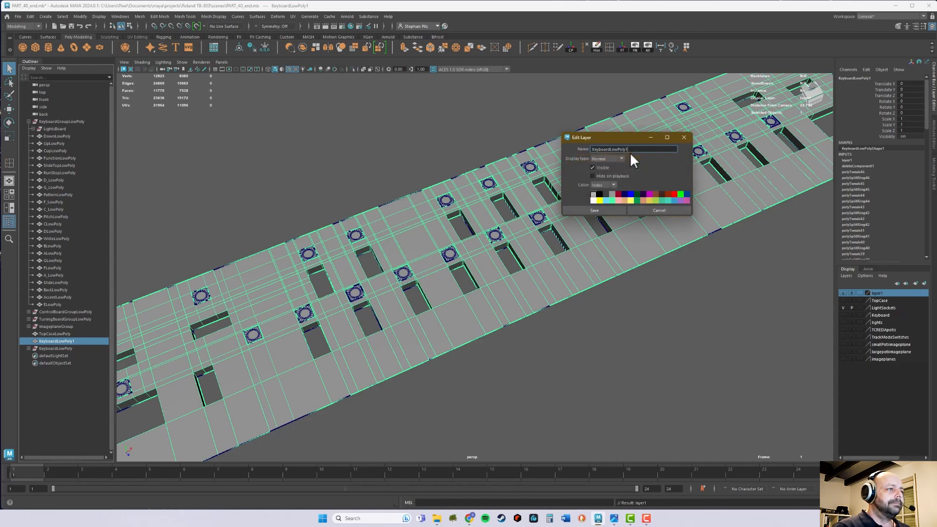
pyautogui.doubleClick(632, 150)
pyautogui.click(632, 150)
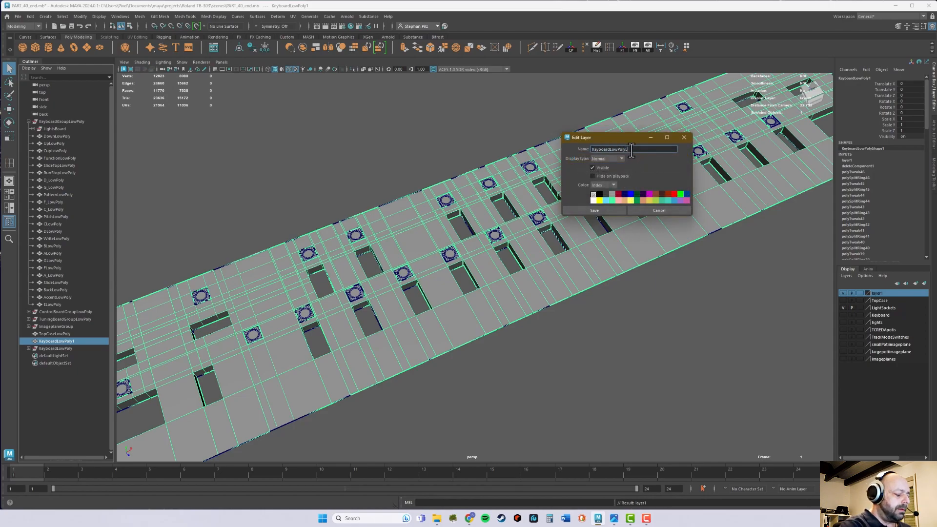
pyautogui.write('Layer')
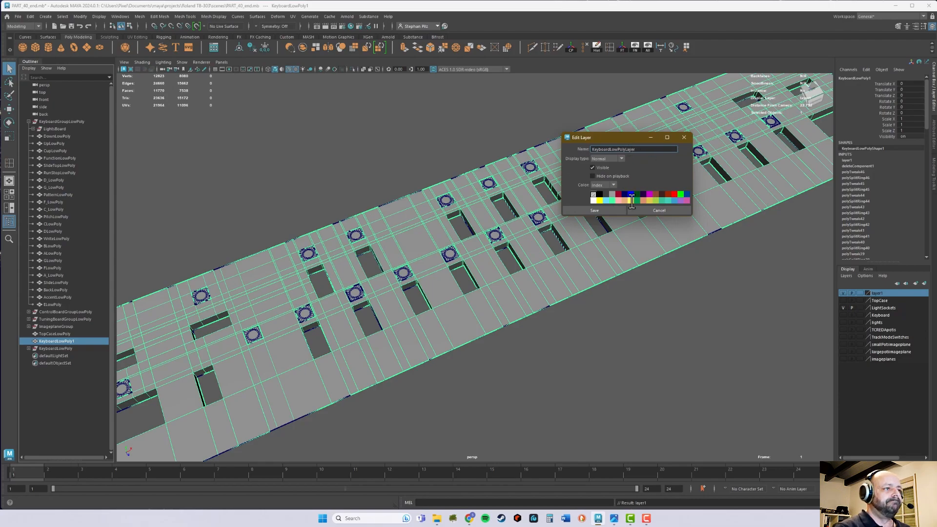
pyautogui.click(586, 210)
# Hide KeyboardLowPolyLayer, select the old panel mesh left in view and check its KeyboardLowPoly group in the hierarchy.
pyautogui.click(844, 293)
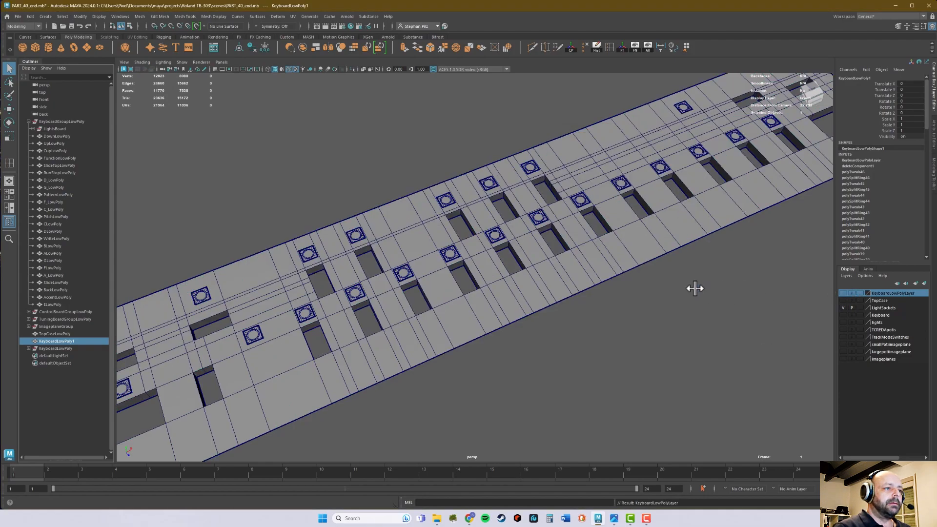
pyautogui.click(614, 247)
pyautogui.keyDown('alt'); pyautogui.moveTo(701, 278); pyautogui.dragTo(680, 274); pyautogui.keyUp('alt')
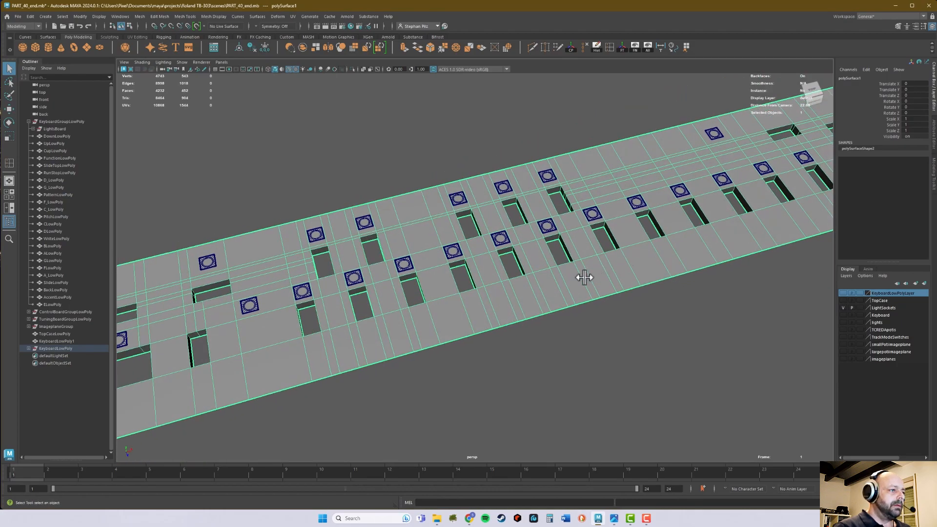
pyautogui.click(371, 411)
pyautogui.click(277, 372)
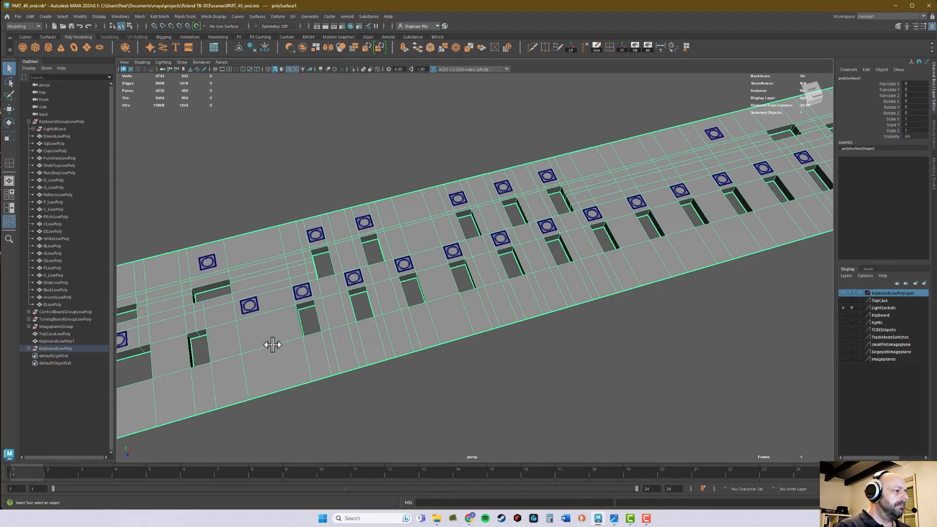
pyautogui.click(28, 348)
pyautogui.click(28, 348)
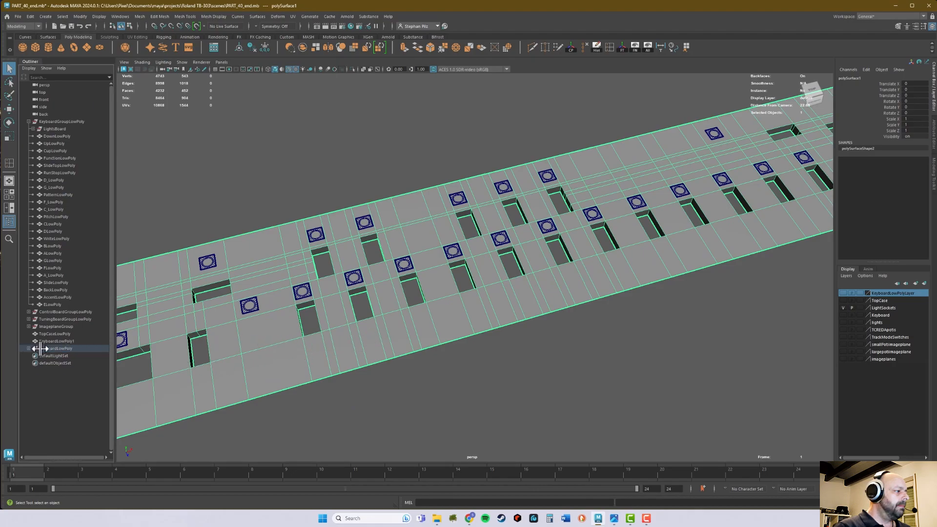
# Show KeyboardLowPolyLayer and compare the edited mesh KeyboardLowPoly1 with the old panel mesh around the key openings.
pyautogui.scroll(10, 659, 379)
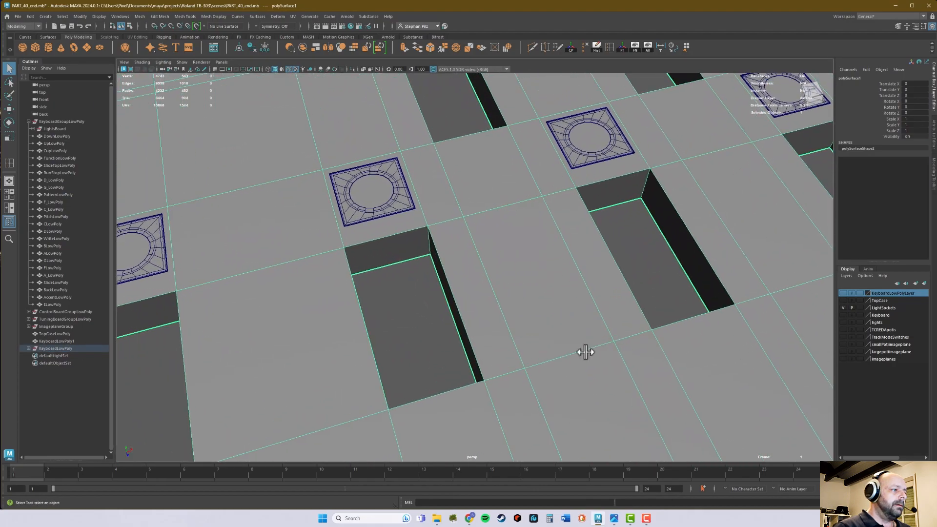
pyautogui.keyDown('alt'); pyautogui.moveTo(508, 348); pyautogui.dragTo(619, 343, button='right'); pyautogui.keyUp('alt')
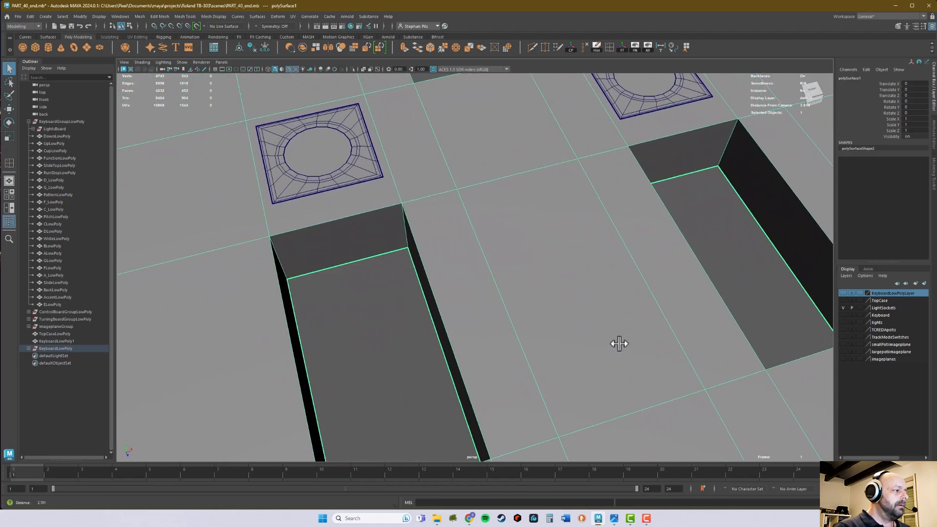
pyautogui.click(54, 342)
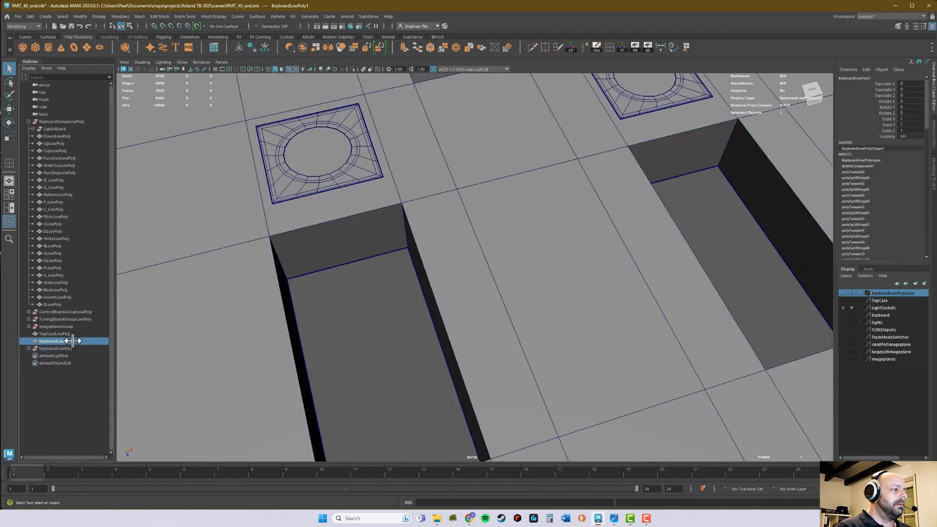
pyautogui.click(844, 293)
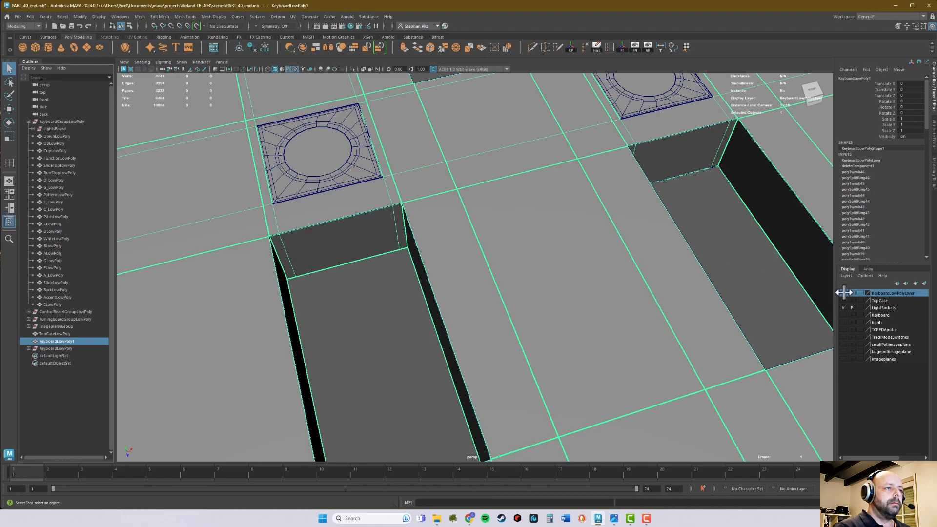
pyautogui.keyDown('alt'); pyautogui.moveTo(368, 289); pyautogui.dragTo(254, 299, button='right'); pyautogui.keyUp('alt')
pyautogui.keyDown('alt'); pyautogui.moveTo(373, 288); pyautogui.dragTo(398, 255, button='middle'); pyautogui.keyUp('alt')
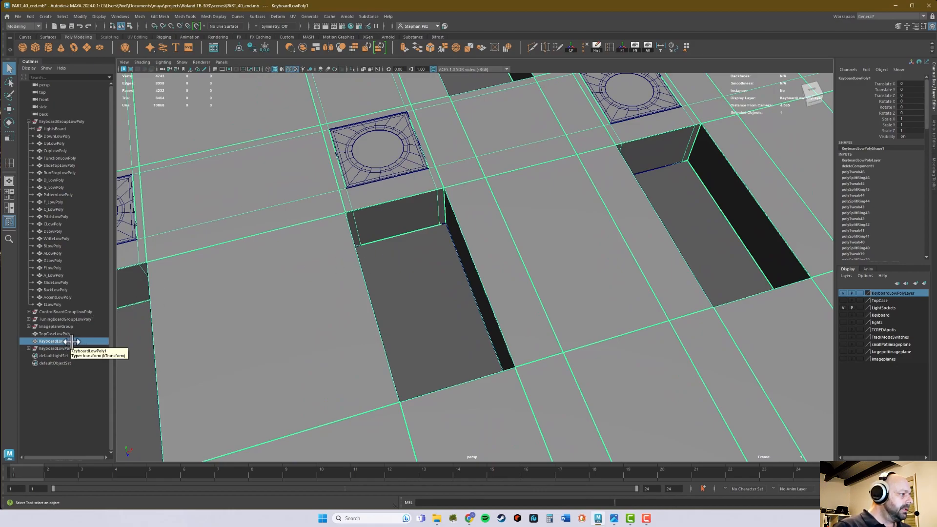
# Rename the edited panel mesh KeyboardLowPoly1 as KeyboardLowPolyBevel.
pyautogui.click(70, 334)
pyautogui.click(69, 341)
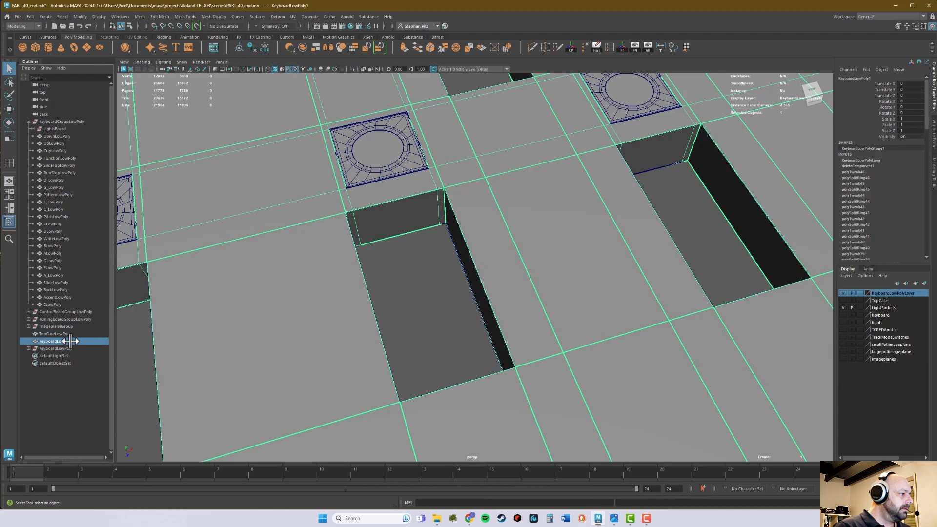
pyautogui.doubleClick(74, 341)
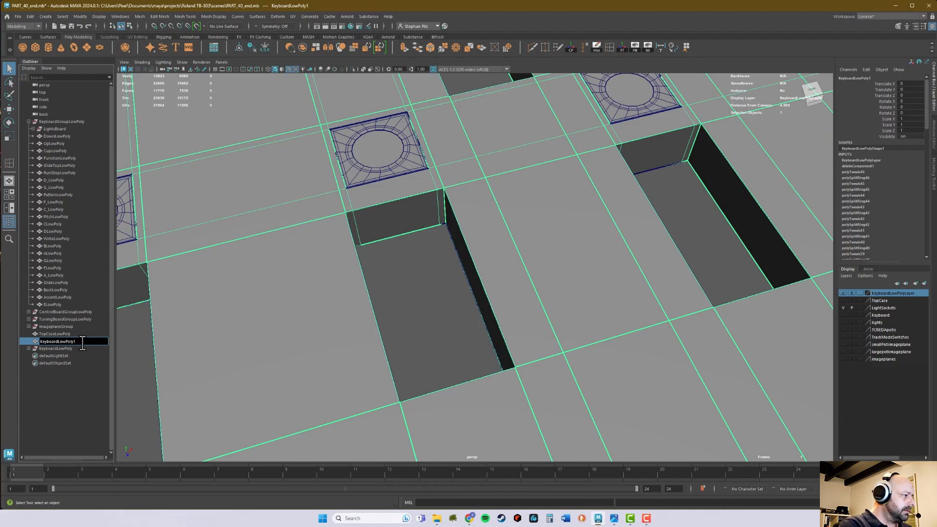
pyautogui.write('Bevel')
pyautogui.press('Return')
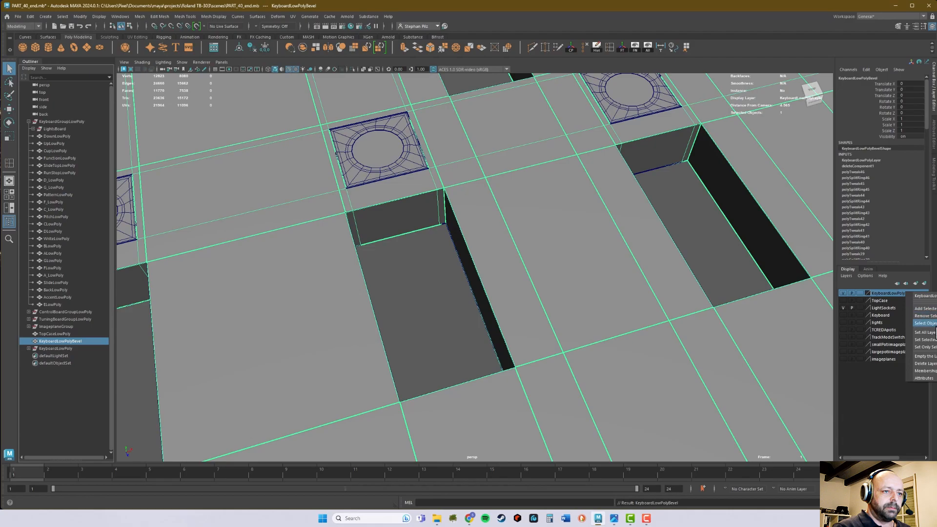
# Select the objects in KeyboardLowPolyLayer and remove the KeyboardLowPolyBevel mesh from that display layer.
pyautogui.click(735, 272)
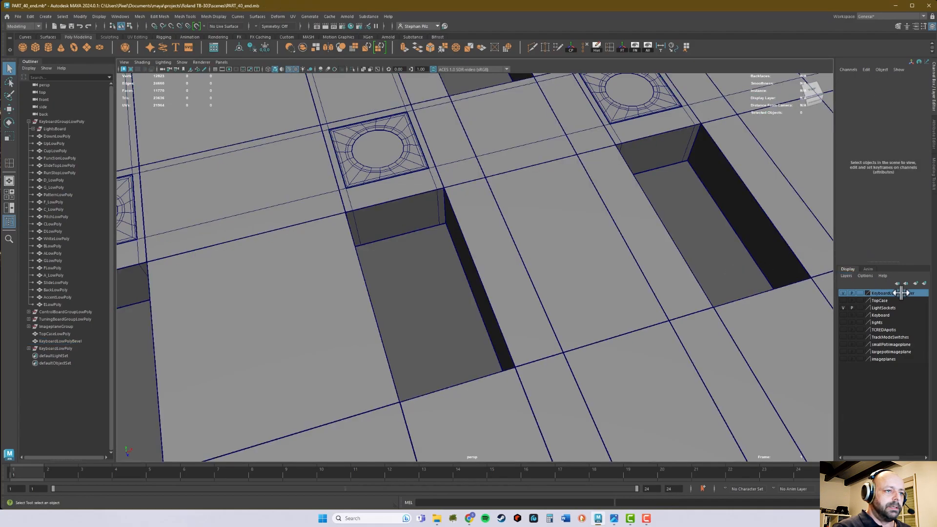
pyautogui.rightClick(909, 294)
pyautogui.click(925, 325)
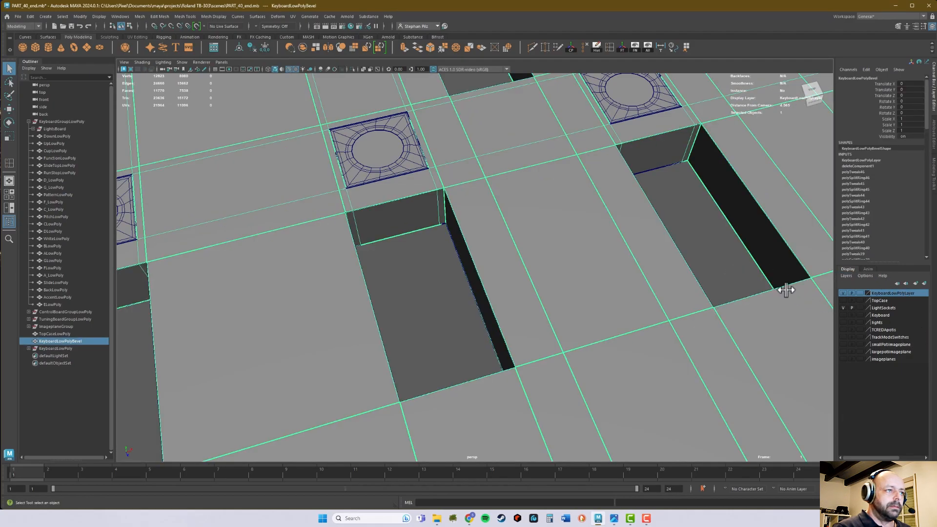
pyautogui.rightClick(914, 294)
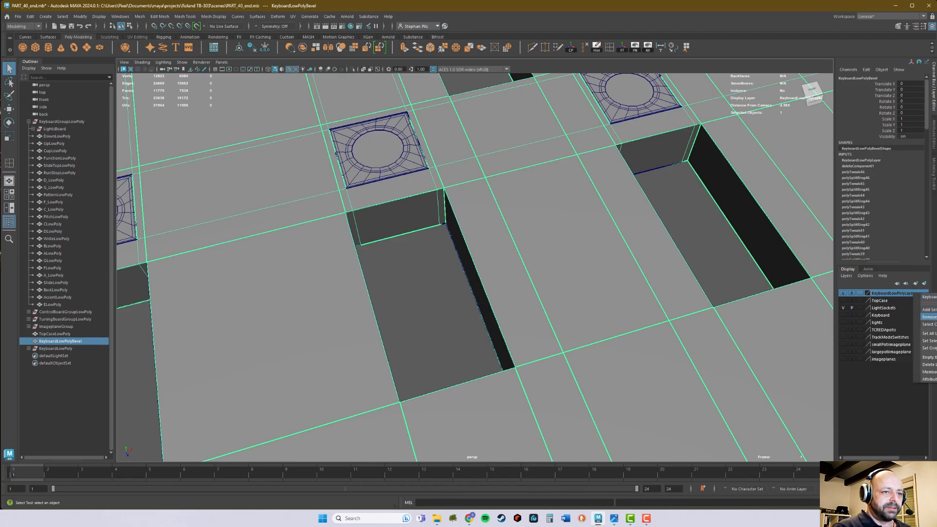
pyautogui.click(928, 316)
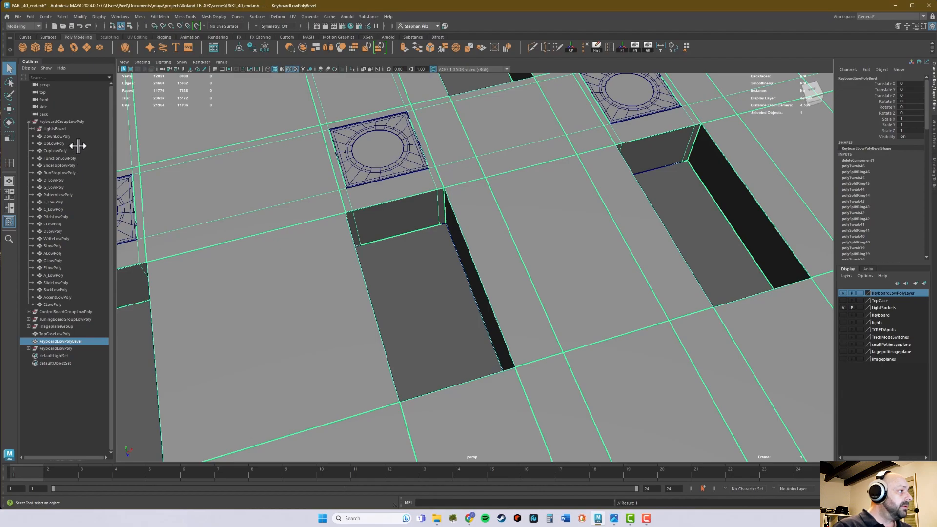
# Add the old KeyboardLowPoly group to KeyboardLowPolyLayer and hide that layer.
pyautogui.click(64, 349)
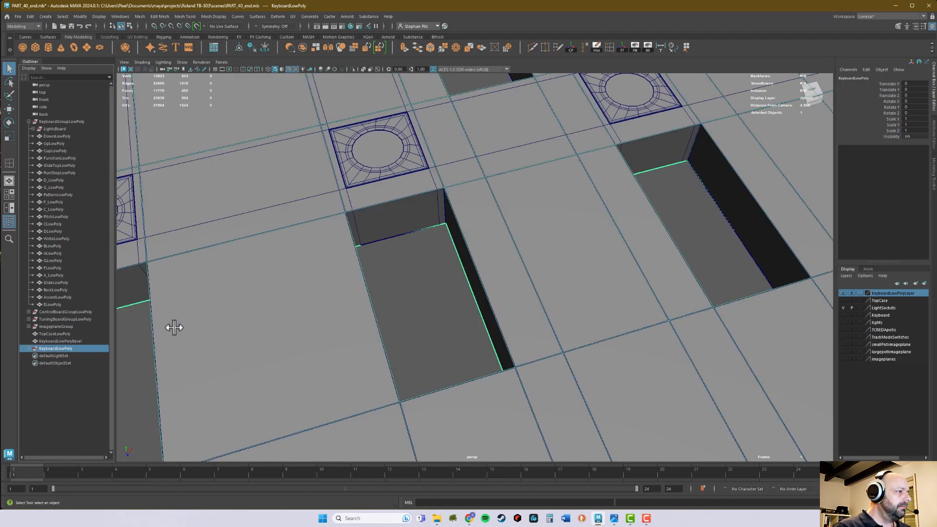
pyautogui.rightClick(901, 293)
pyautogui.click(918, 308)
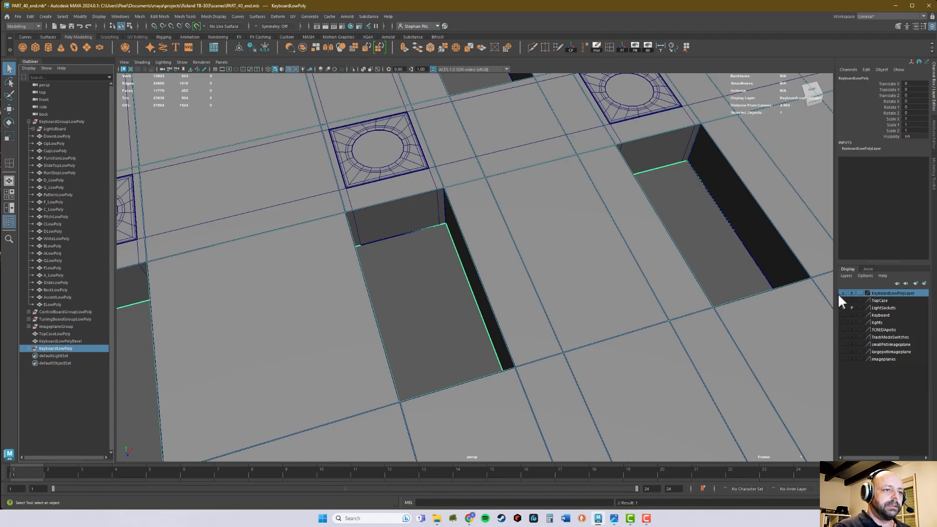
pyautogui.click(843, 293)
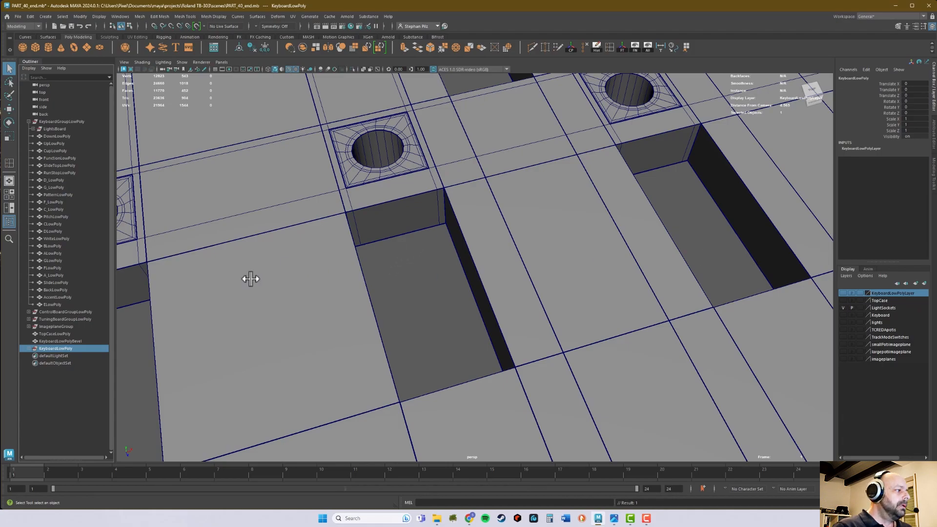
# Add the KeyboardLowPolyBevel mesh to the Keyboard display layer and make that layer visible.
pyautogui.click(78, 341)
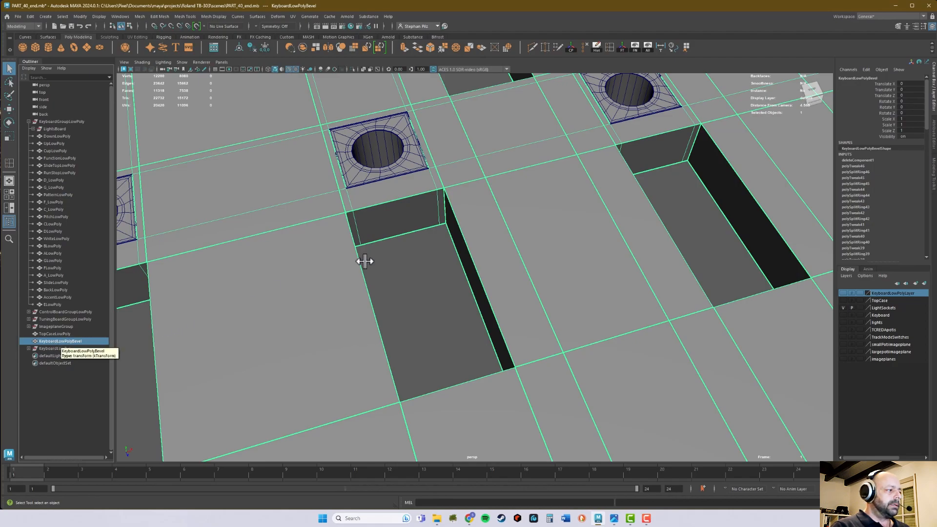
pyautogui.click(882, 316)
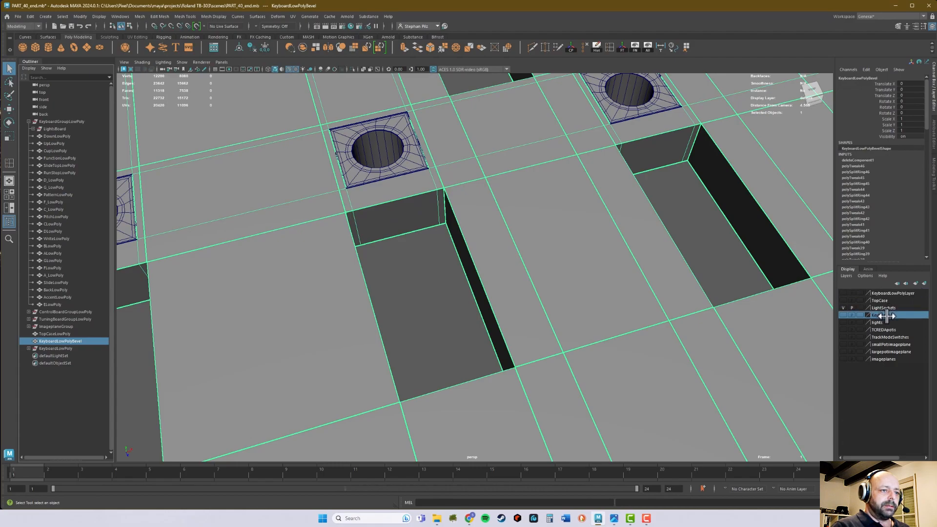
pyautogui.rightClick(886, 316)
pyautogui.click(900, 330)
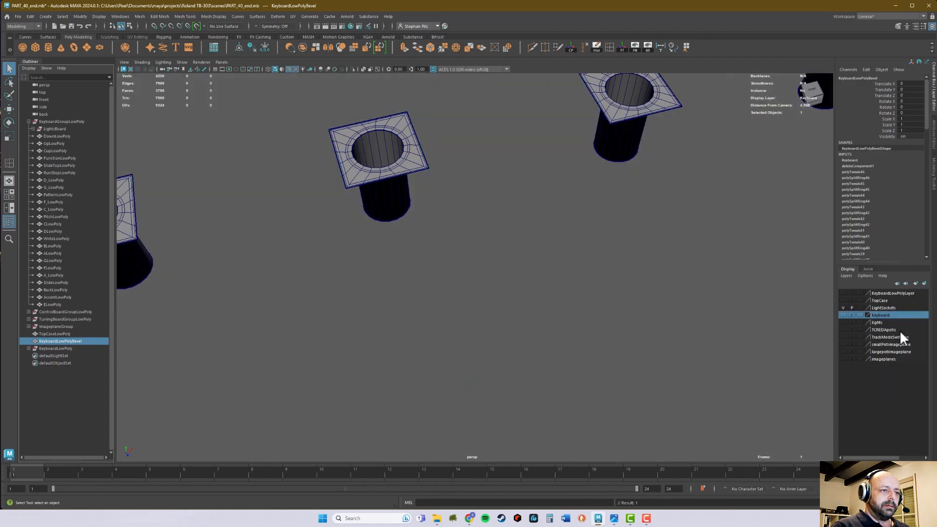
pyautogui.click(843, 316)
# Examine the whole keyboard panel with its keys and light sockets from several angles.
pyautogui.keyDown('alt'); pyautogui.moveTo(696, 272); pyautogui.dragTo(512, 280); pyautogui.keyUp('alt')
pyautogui.keyDown('alt'); pyautogui.moveTo(570, 296); pyautogui.dragTo(353, 301, button='right'); pyautogui.keyUp('alt')
pyautogui.keyDown('alt'); pyautogui.moveTo(354, 301); pyautogui.dragTo(430, 301); pyautogui.keyUp('alt')
pyautogui.keyDown('alt'); pyautogui.moveTo(508, 299); pyautogui.dragTo(414, 298, button='right'); pyautogui.keyUp('alt')
pyautogui.keyDown('alt'); pyautogui.moveTo(540, 265); pyautogui.dragTo(540, 277); pyautogui.keyUp('alt')
pyautogui.keyDown('alt'); pyautogui.moveTo(568, 274); pyautogui.dragTo(496, 278, button='right'); pyautogui.keyUp('alt')
pyautogui.keyDown('alt'); pyautogui.moveTo(537, 266); pyautogui.dragTo(526, 265, button='middle'); pyautogui.keyUp('alt')
pyautogui.keyDown('alt'); pyautogui.moveTo(528, 264); pyautogui.dragTo(536, 262); pyautogui.keyUp('alt')
pyautogui.keyDown('alt'); pyautogui.moveTo(507, 254); pyautogui.dragTo(522, 242, button='middle'); pyautogui.keyUp('alt')
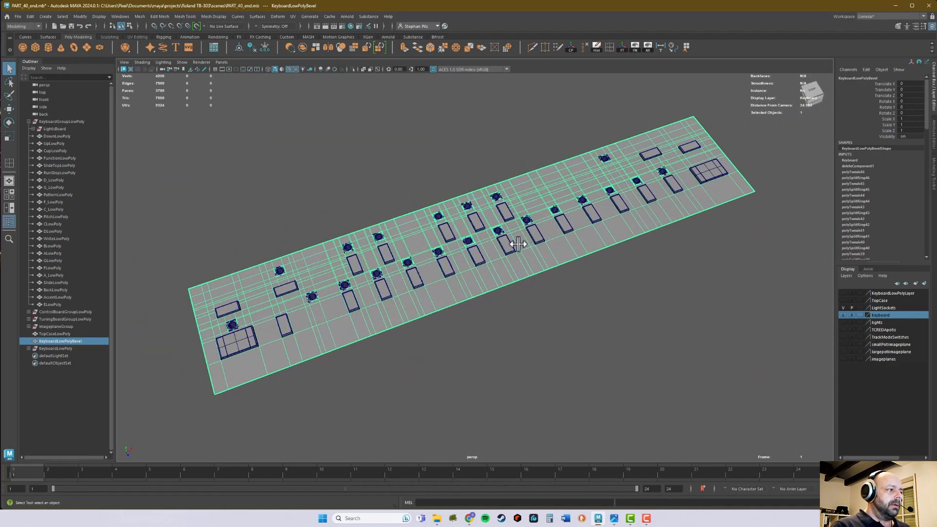